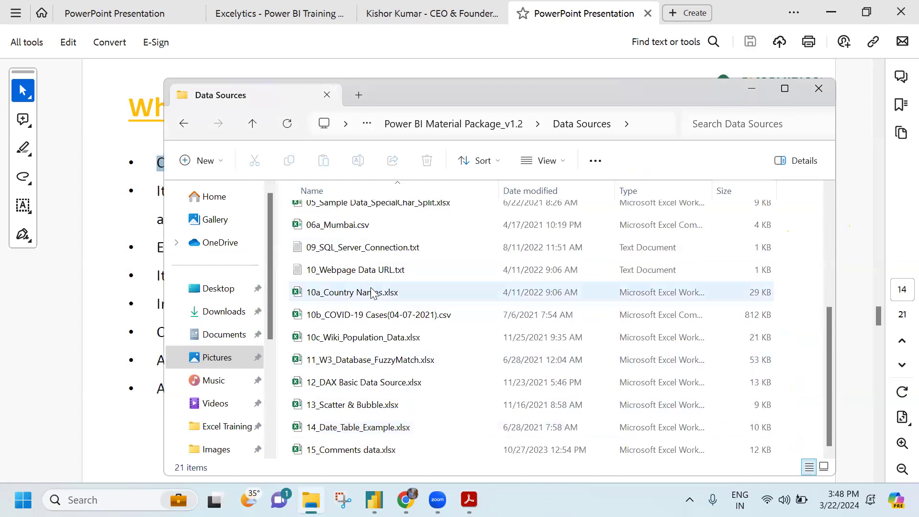
# Open 10_Webpage Data URL.txt and copy the WHO-COVID-19-global-data.csv link.
pyautogui.doubleClick(375, 277)
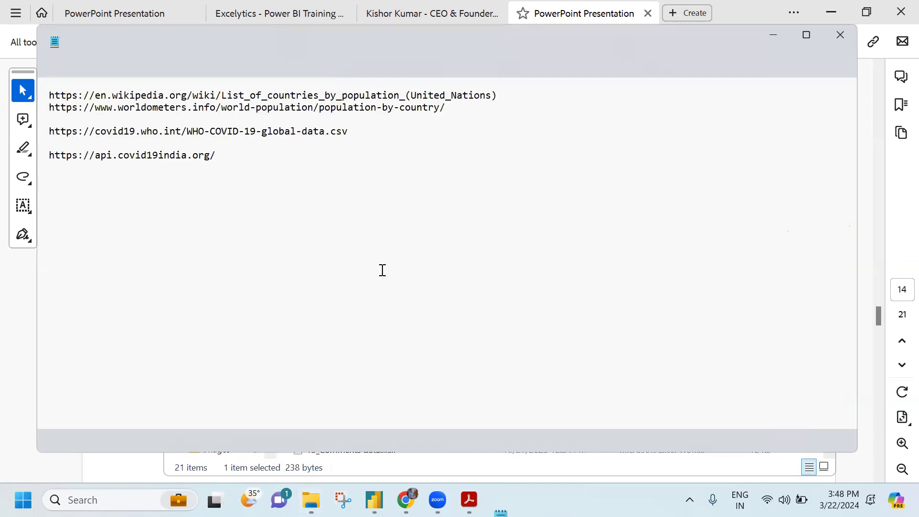
pyautogui.tripleClick(89, 130)
pyautogui.hotkey('ctrl', 'c')
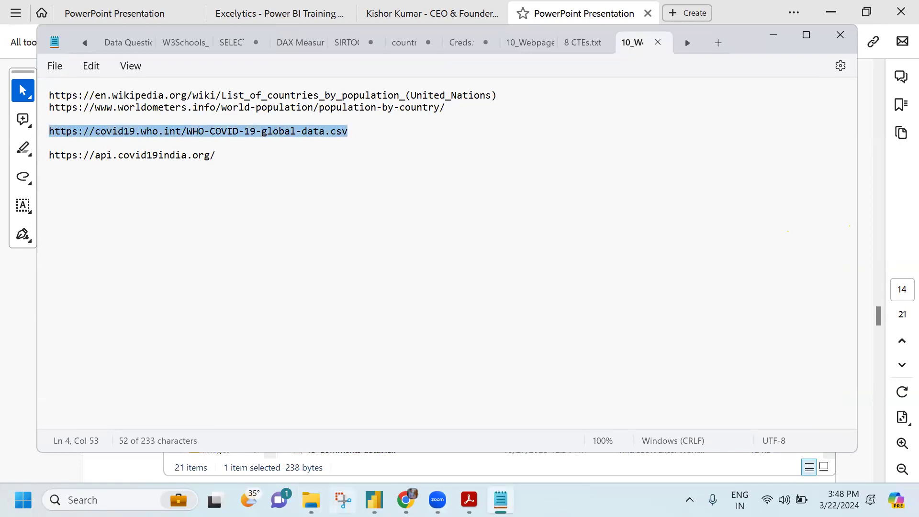
pyautogui.hotkey('alt', 'Tab')
pyautogui.click(138, 98)
pyautogui.click(168, 404)
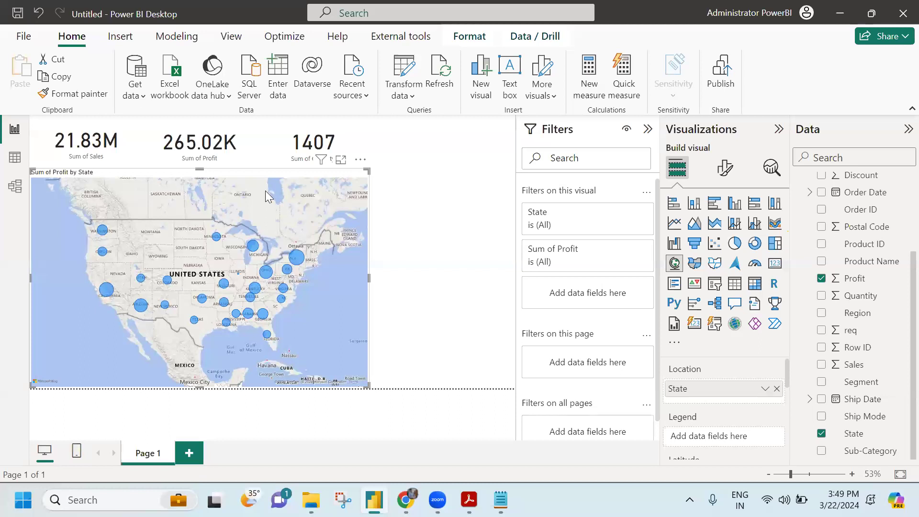
pyautogui.click(259, 244)
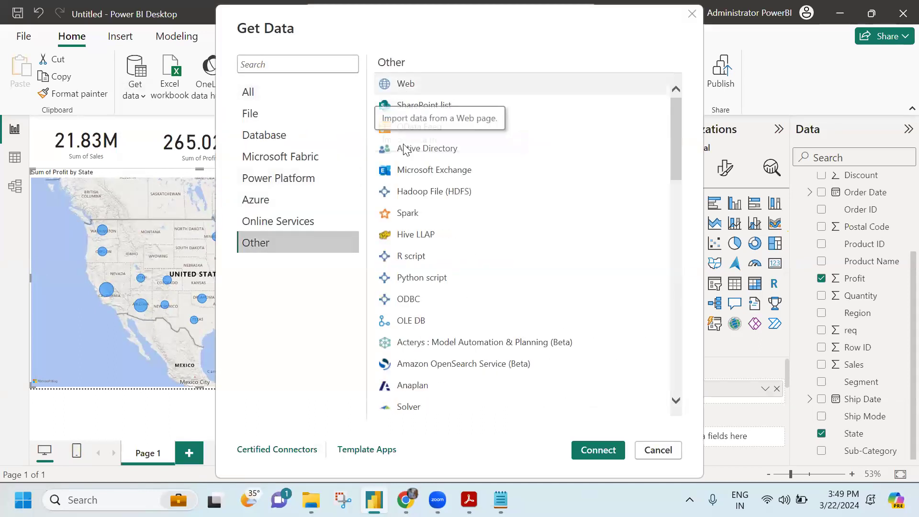
pyautogui.click(577, 449)
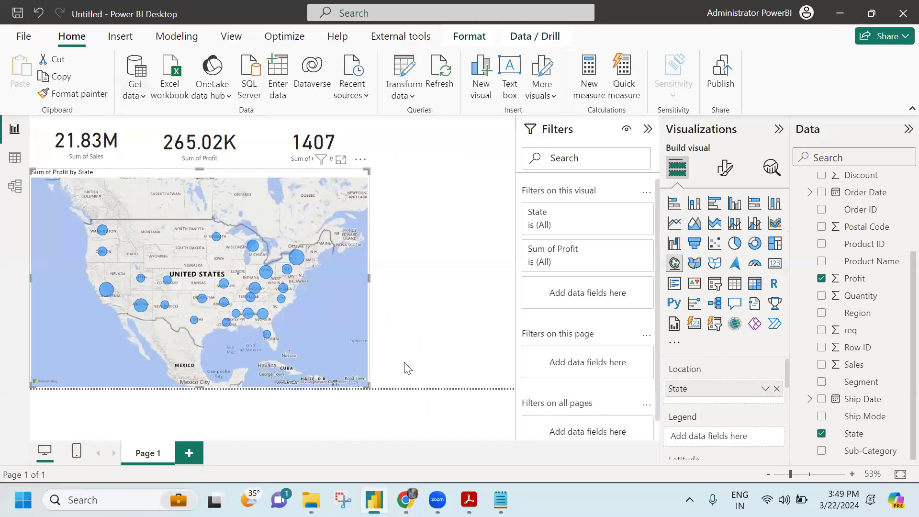
pyautogui.hotkey('ctrl', 'v')
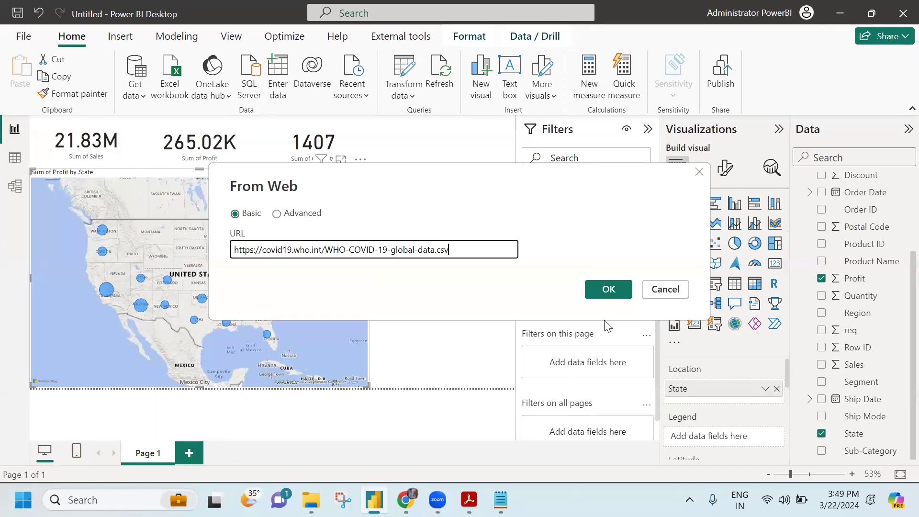
pyautogui.click(612, 294)
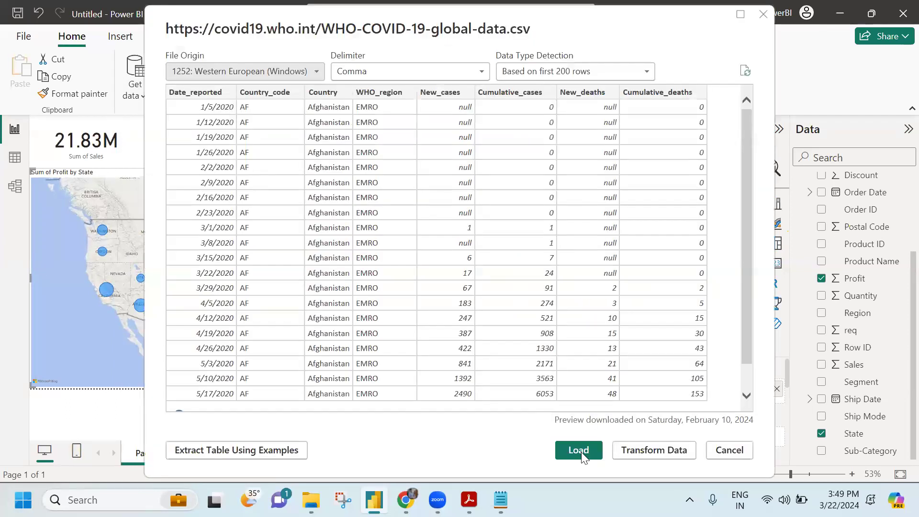
pyautogui.click(577, 448)
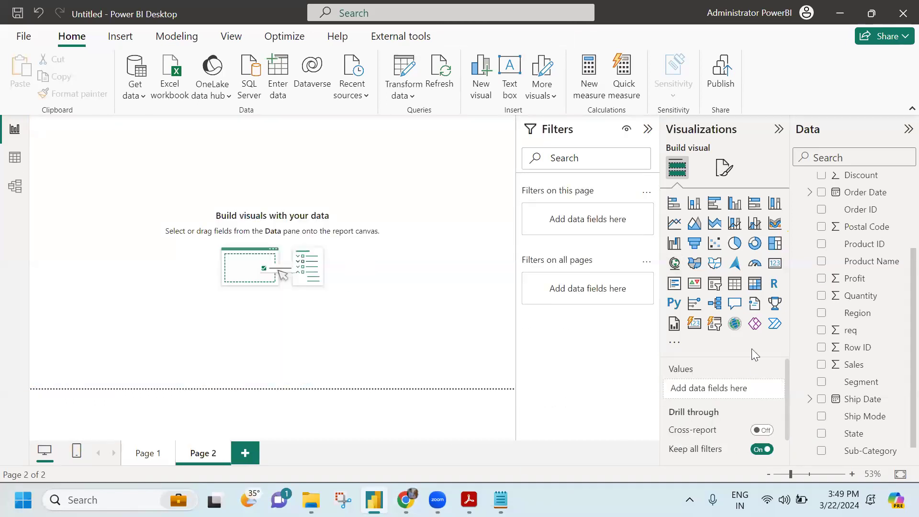
# Search the gallery of additional Power BI visuals for "animated".
pyautogui.click(675, 345)
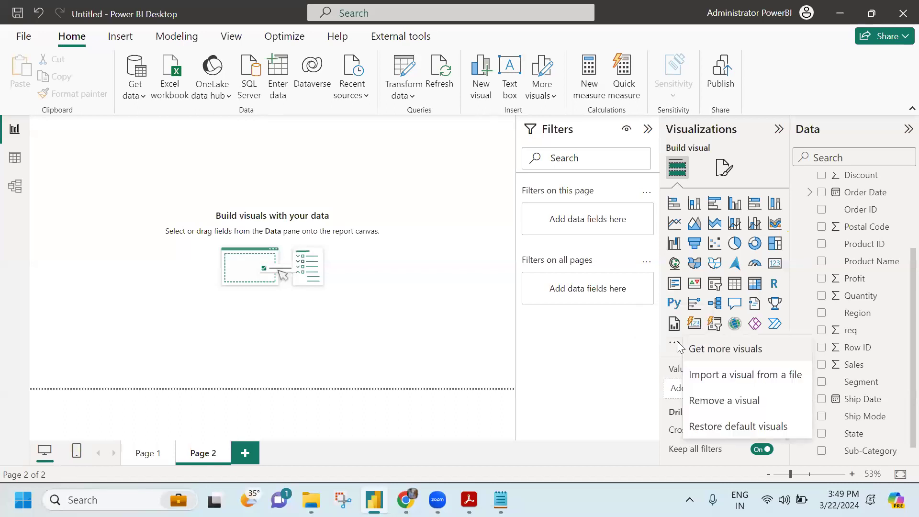
pyautogui.click(718, 356)
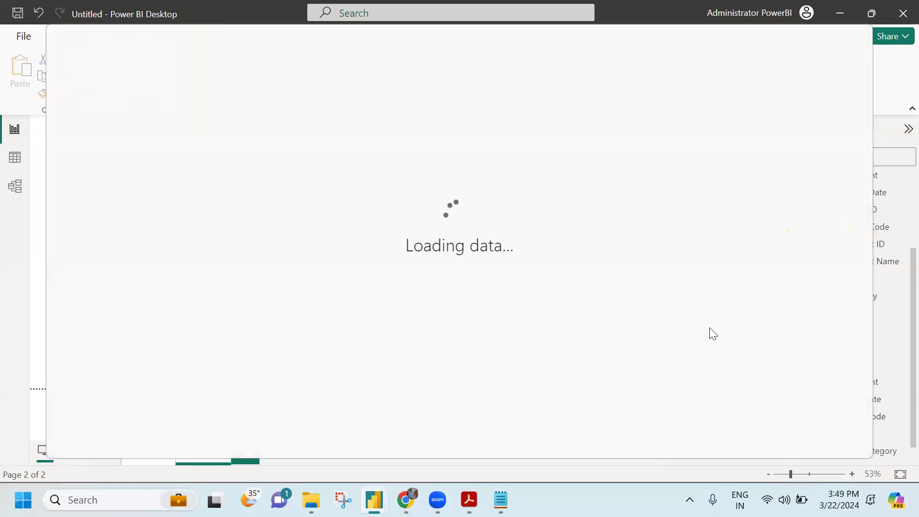
pyautogui.click(773, 133)
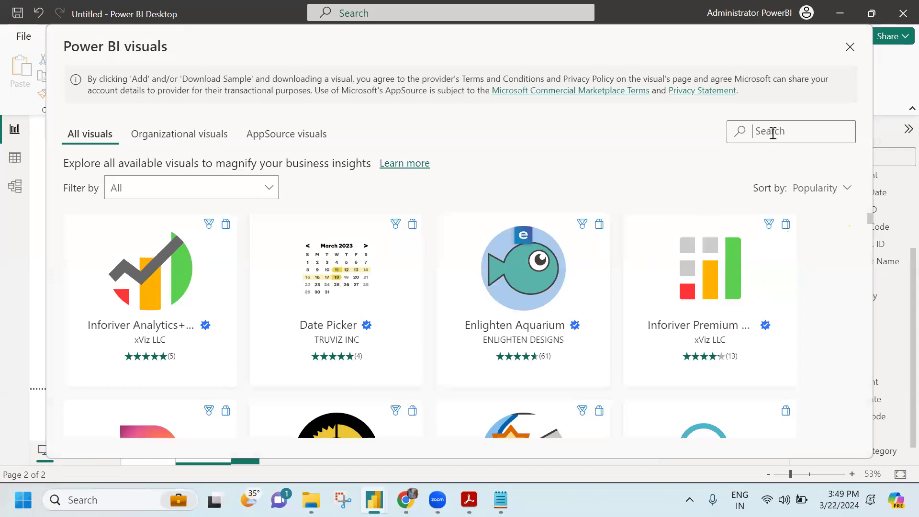
pyautogui.write('animate bar')
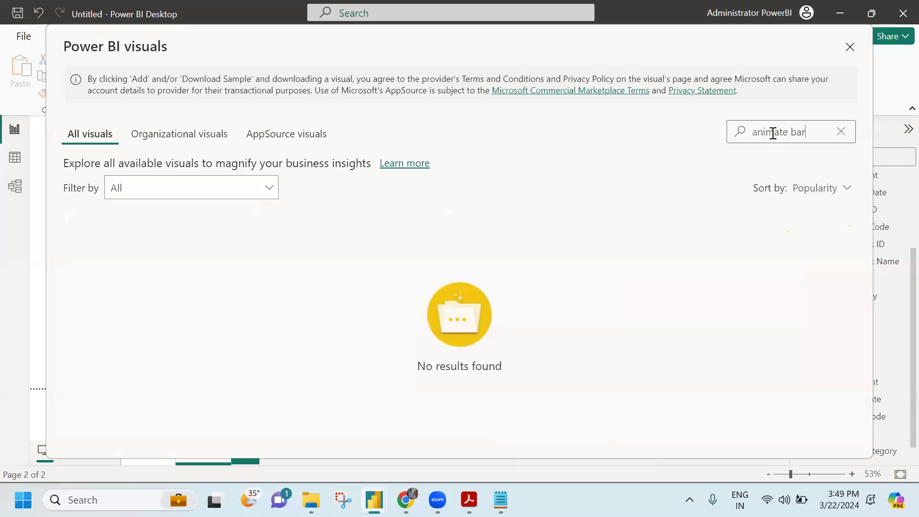
pyautogui.press('BackSpace')
pyautogui.press('BackSpace')
pyautogui.press('BackSpace')
pyautogui.press('BackSpace')
pyautogui.write('d')
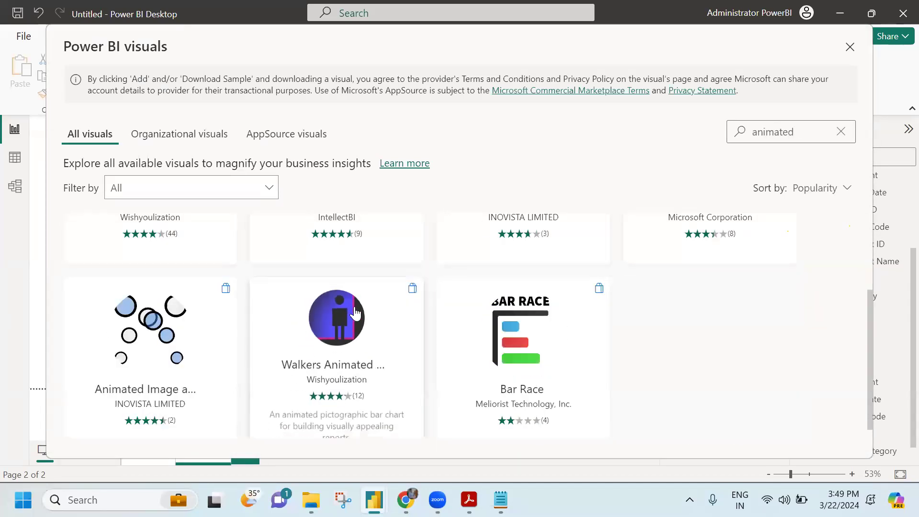
# Add Wishyoulization's animated bar chart visual from the search results to the report's available visuals.
pyautogui.click(186, 263)
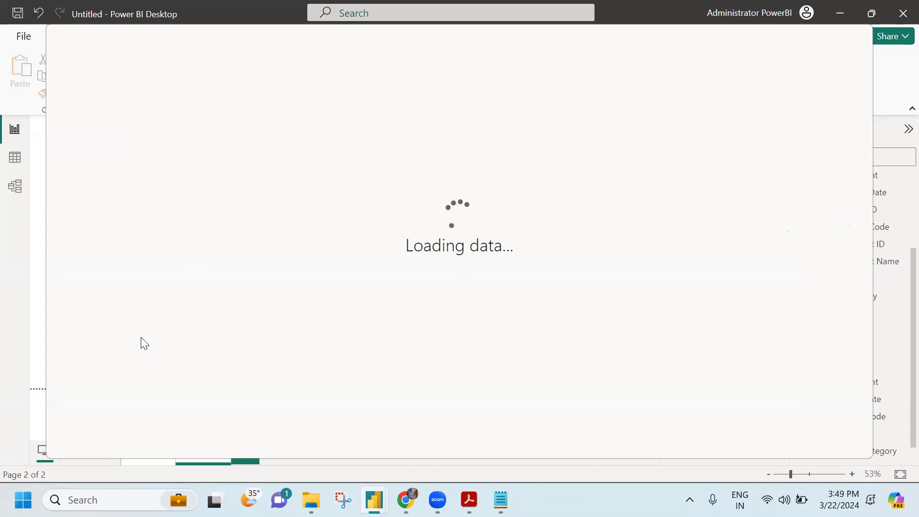
pyautogui.click(142, 250)
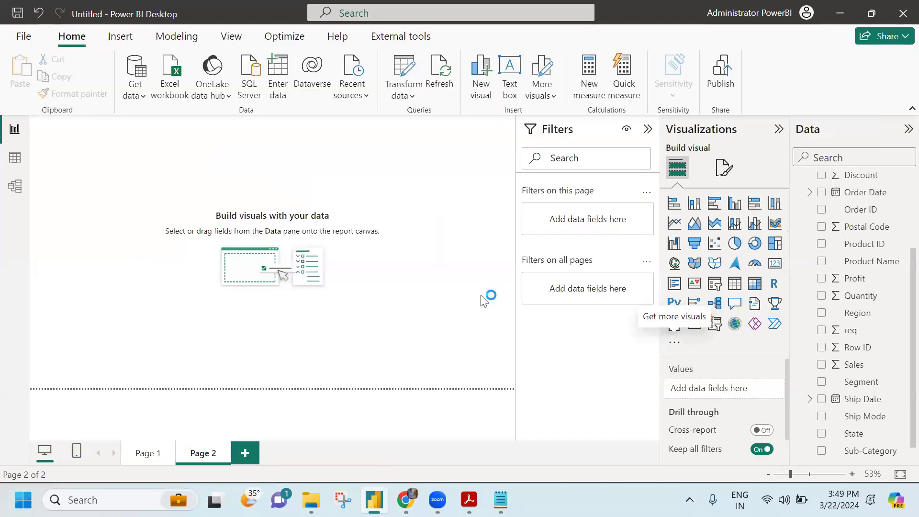
pyautogui.click(557, 279)
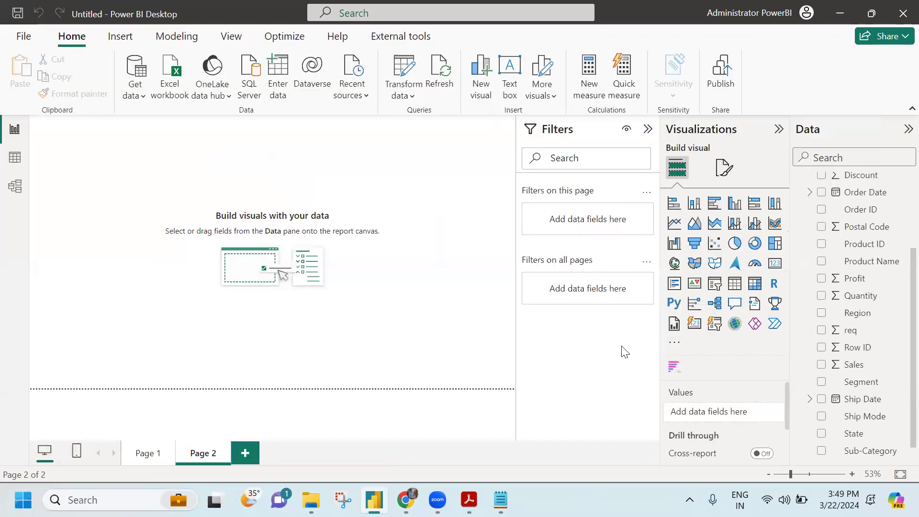
# Place the imported animated bar chart on Page 2 and enlarge it to fill most of the canvas.
pyautogui.click(674, 367)
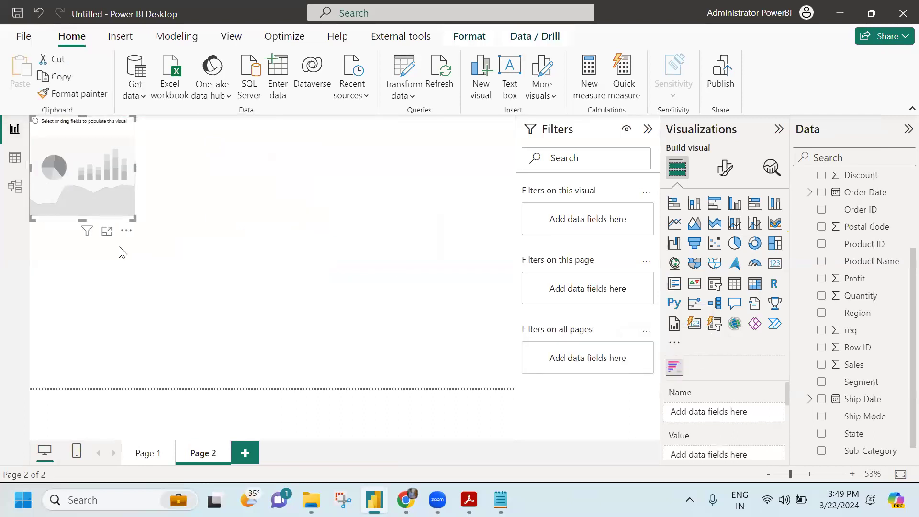
pyautogui.moveTo(139, 222); pyautogui.dragTo(474, 394)
# Assign Country as the chart's Name and Cumulative_cases as its Value from the WHO-COVID-19-global-data table.
pyautogui.scroll(3, 870, 352)
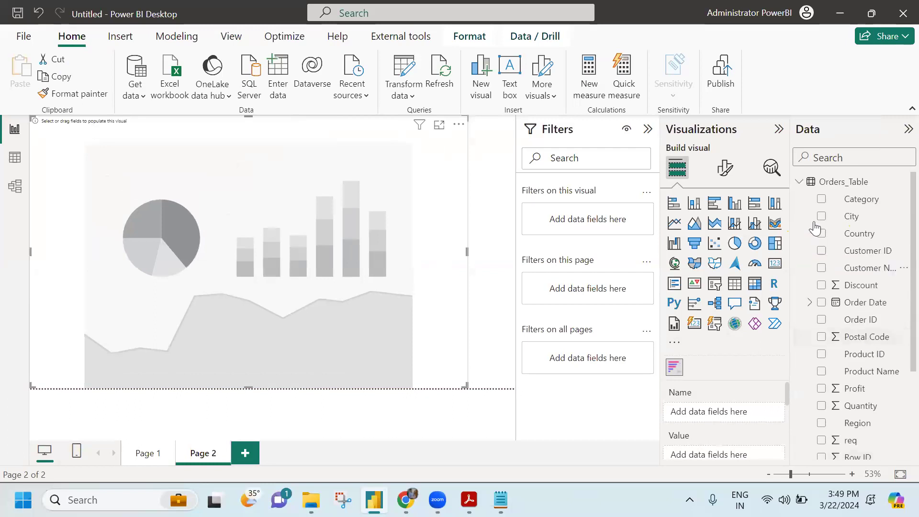
pyautogui.click(798, 183)
pyautogui.click(806, 206)
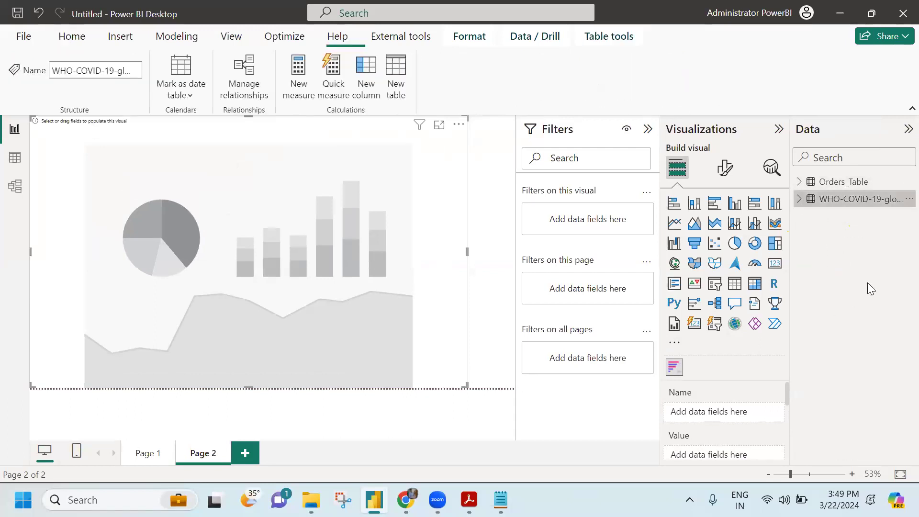
pyautogui.click(799, 203)
pyautogui.moveTo(860, 216); pyautogui.dragTo(722, 412)
pyautogui.moveTo(871, 261); pyautogui.dragTo(718, 415)
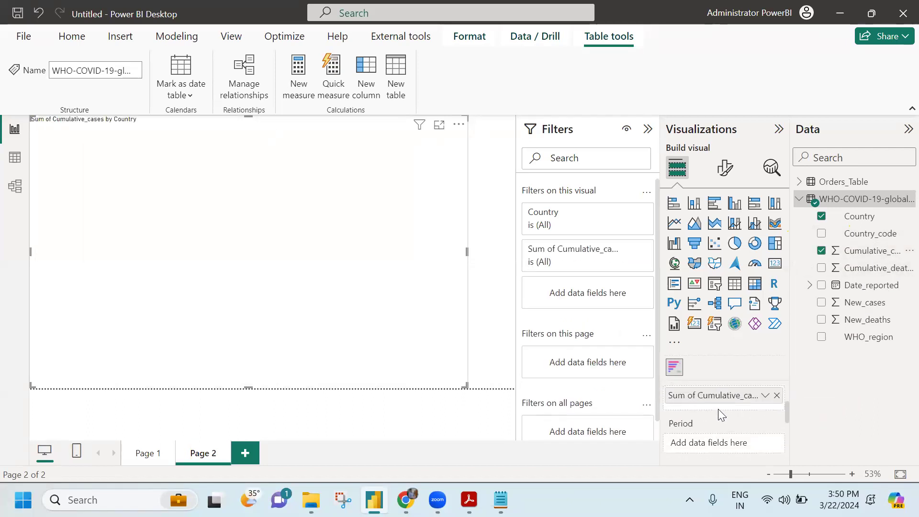
# Assign Date_reported as the chart's Period, using the plain date instead of the date hierarchy.
pyautogui.moveTo(865, 286); pyautogui.dragTo(742, 437)
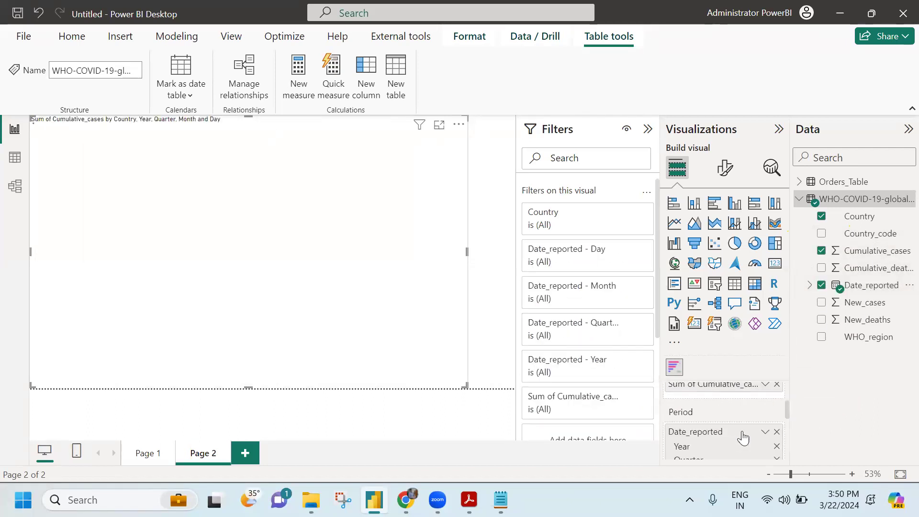
pyautogui.click(765, 432)
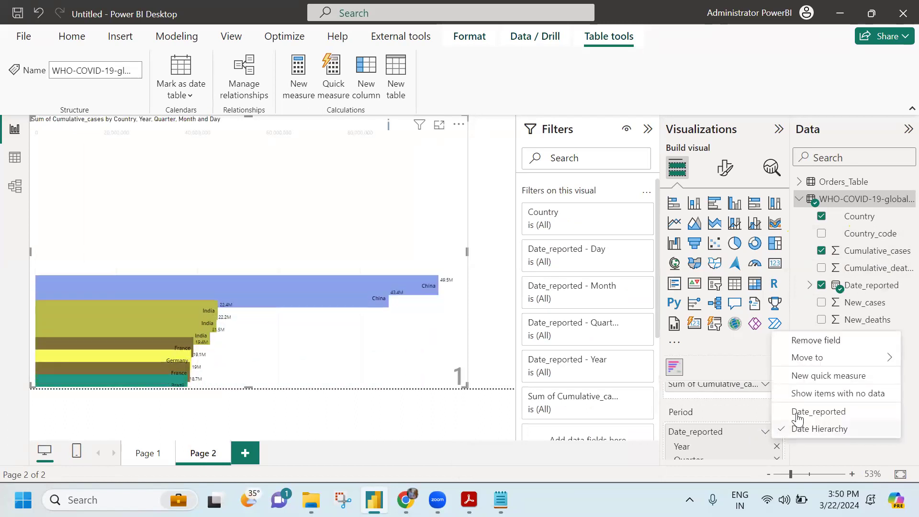
pyautogui.click(795, 412)
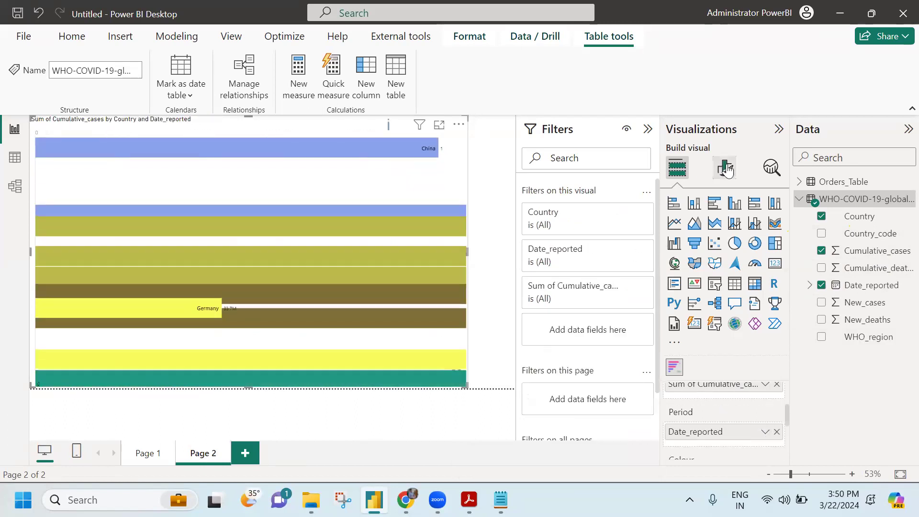
# Set topN to 15 in the animated chart's Wishyoulization settings and deselect the visual.
pyautogui.click(724, 168)
pyautogui.click(669, 271)
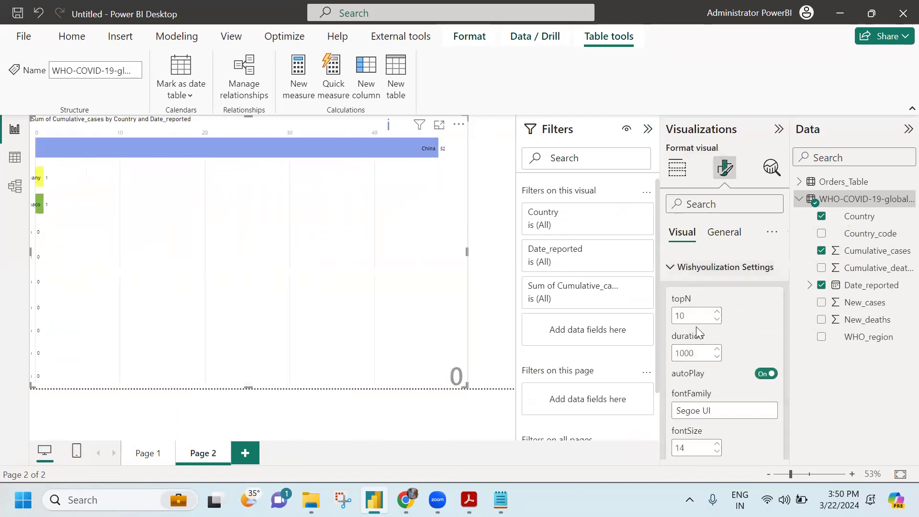
pyautogui.click(694, 316)
pyautogui.press('BackSpace')
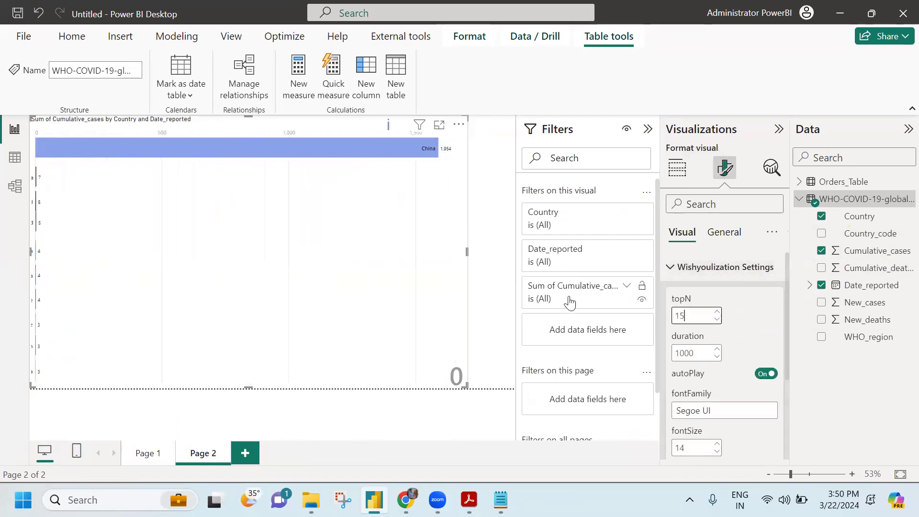
pyautogui.write('5')
pyautogui.press('Tab')
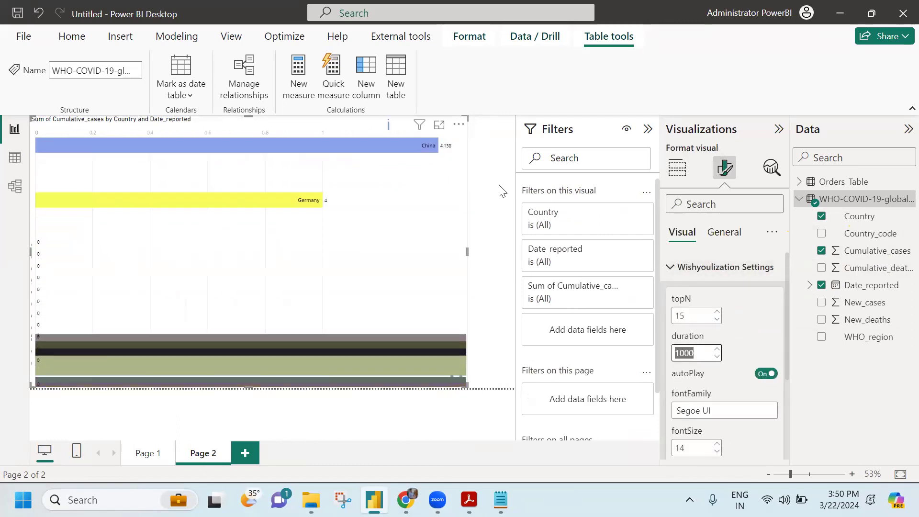
pyautogui.click(503, 191)
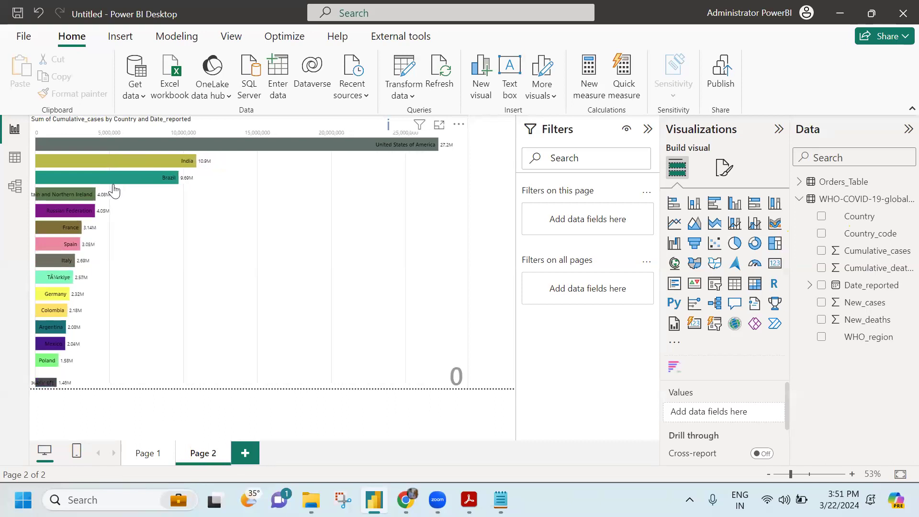
# Add a new report page and locate 15_Comments data.xlsx in the Data Sources folder.
pyautogui.click(246, 454)
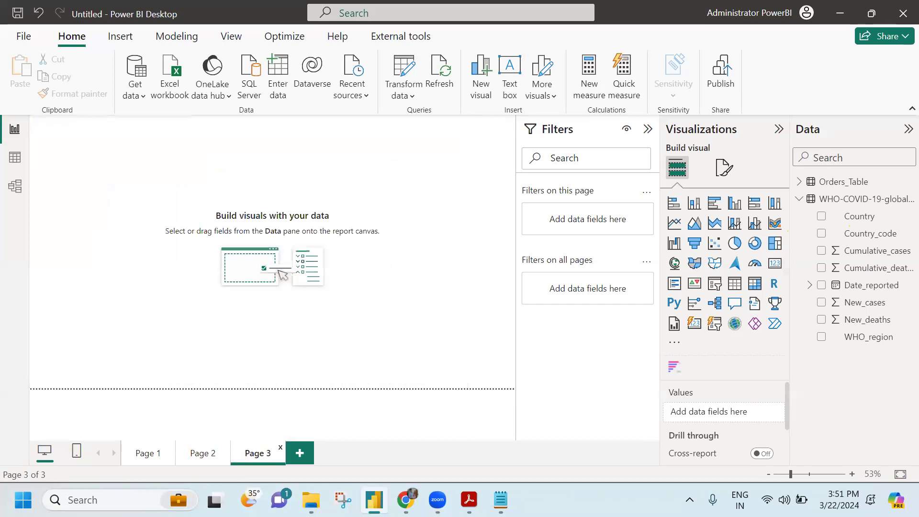
pyautogui.hotkey('alt', 'Tab')
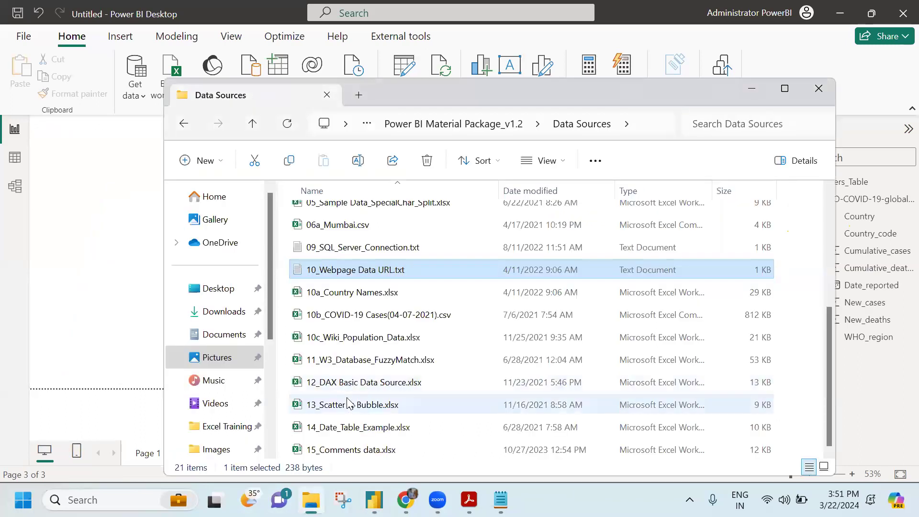
pyautogui.click(374, 451)
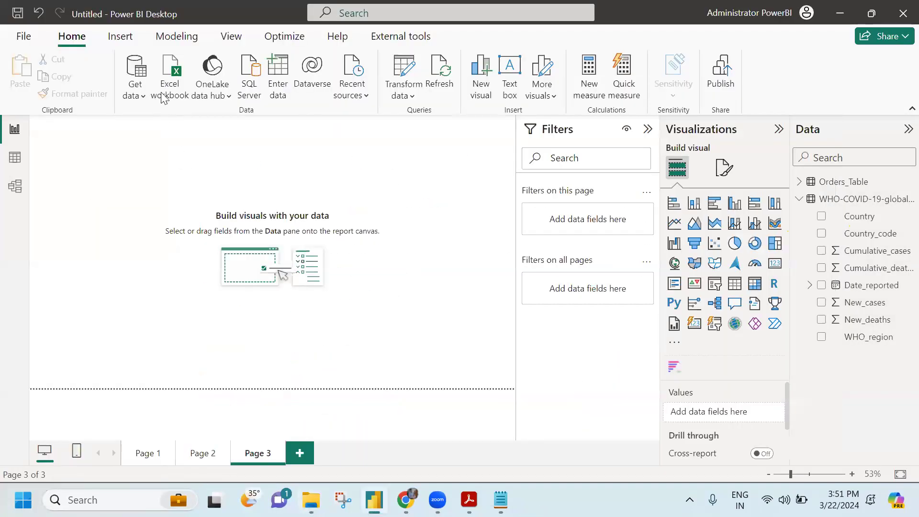
# Load Sheet1 from the Excel workbook 15_Comments data.xlsx into the report.
pyautogui.click(134, 91)
pyautogui.click(161, 144)
pyautogui.click(182, 225)
pyautogui.click(348, 293)
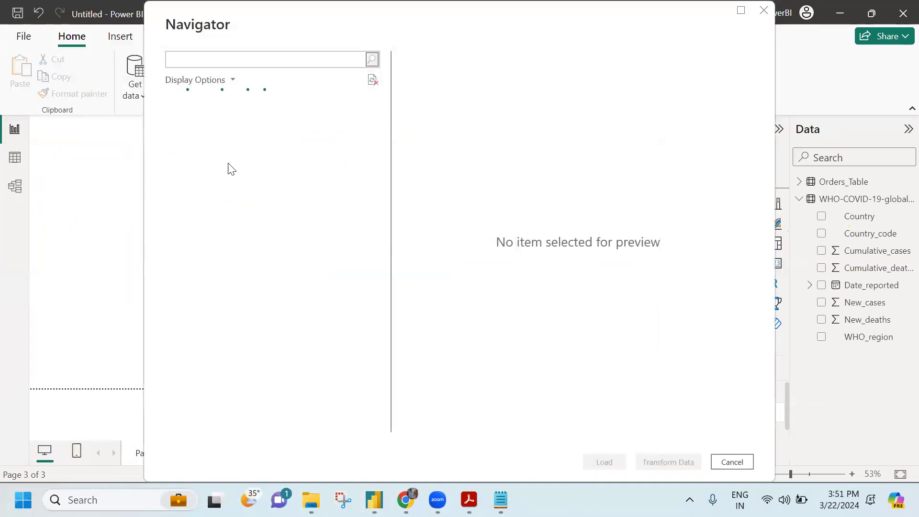
pyautogui.click(188, 120)
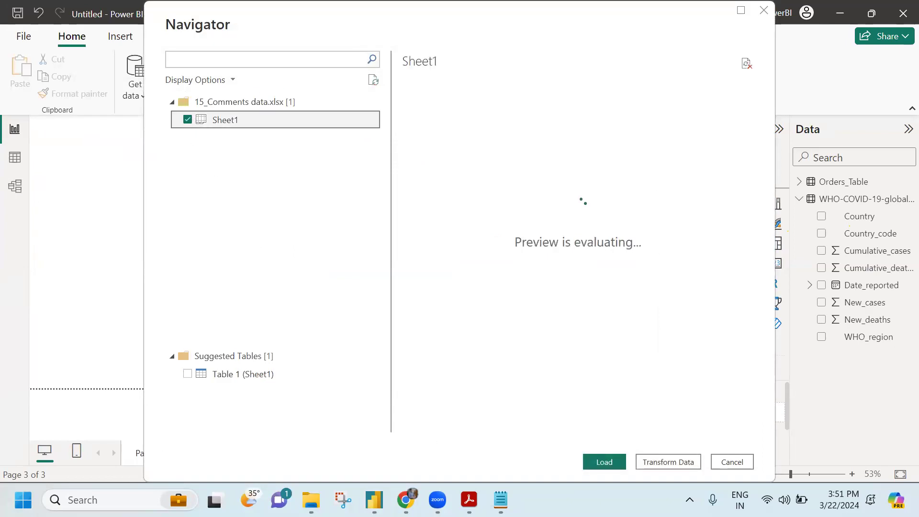
pyautogui.click(606, 467)
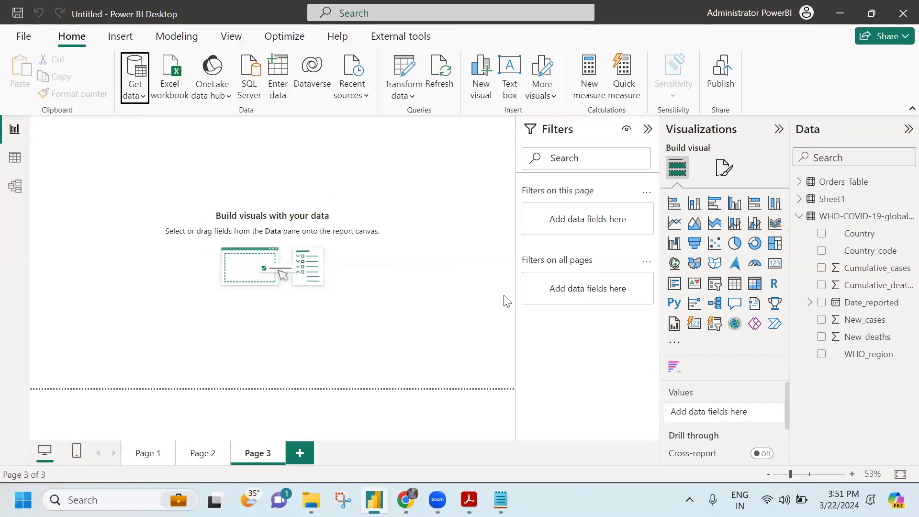
# Search the AppSource visuals for "word cl" and import Microsoft Corporation's Word Cloud visual into the report.
pyautogui.click(674, 345)
pyautogui.click(745, 359)
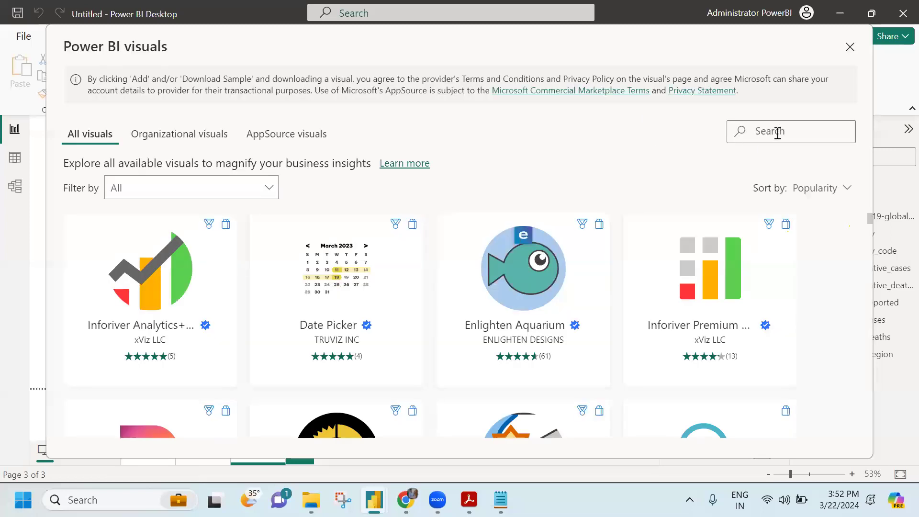
pyautogui.write('word cl')
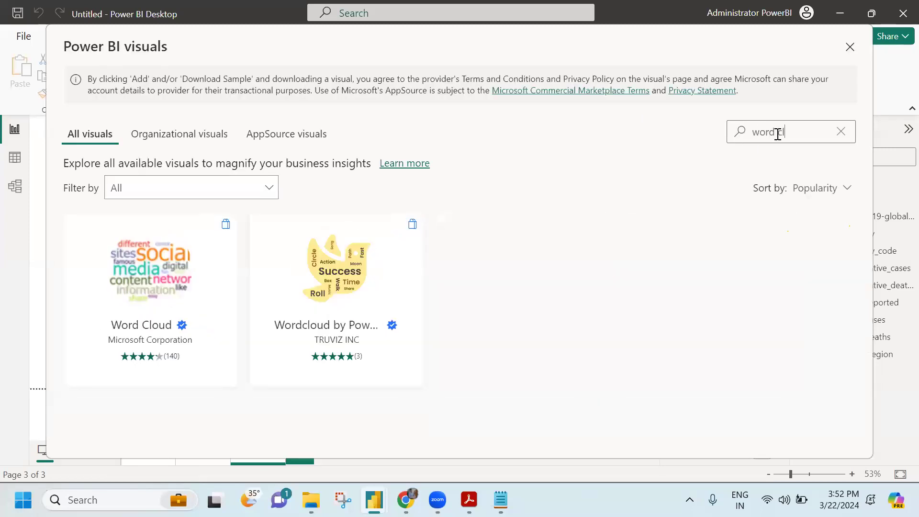
pyautogui.click(149, 240)
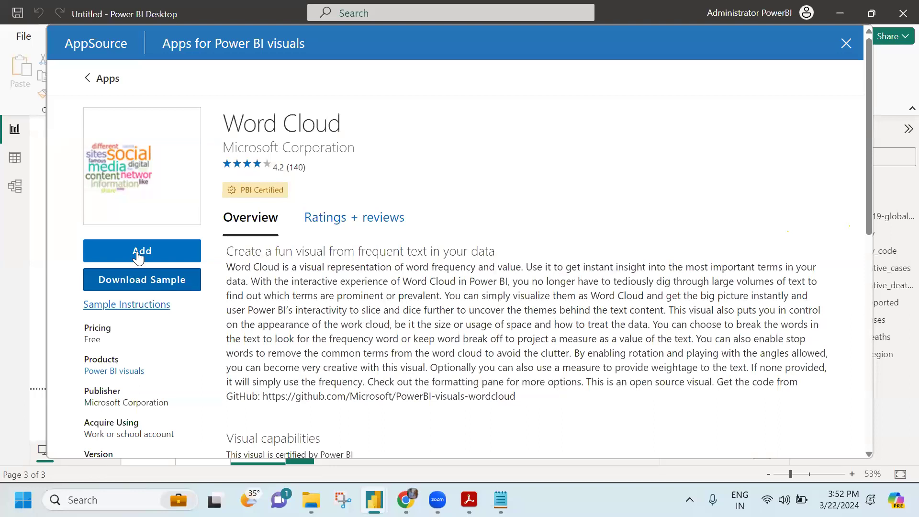
pyautogui.click(138, 257)
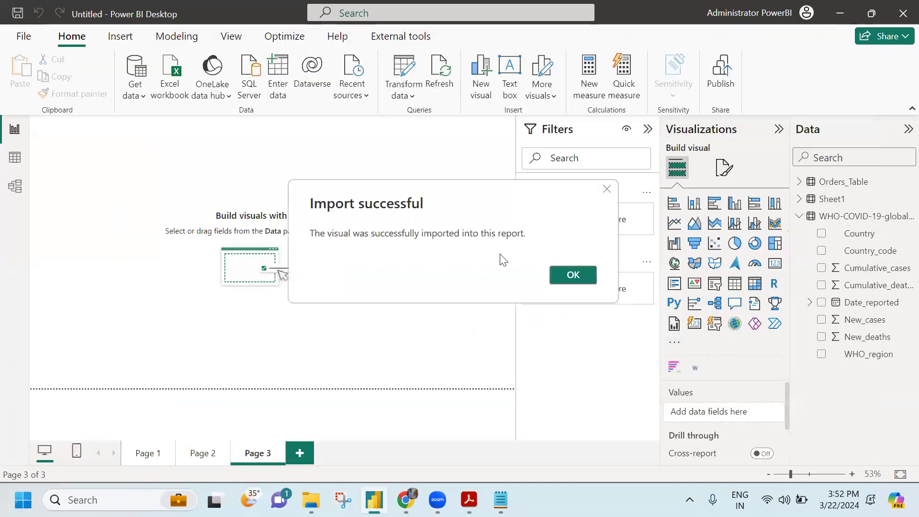
pyautogui.click(569, 273)
# Place a Word Cloud visual enlarged to most of Page 3 and assign Sheet1's Review field as its Category.
pyautogui.click(695, 368)
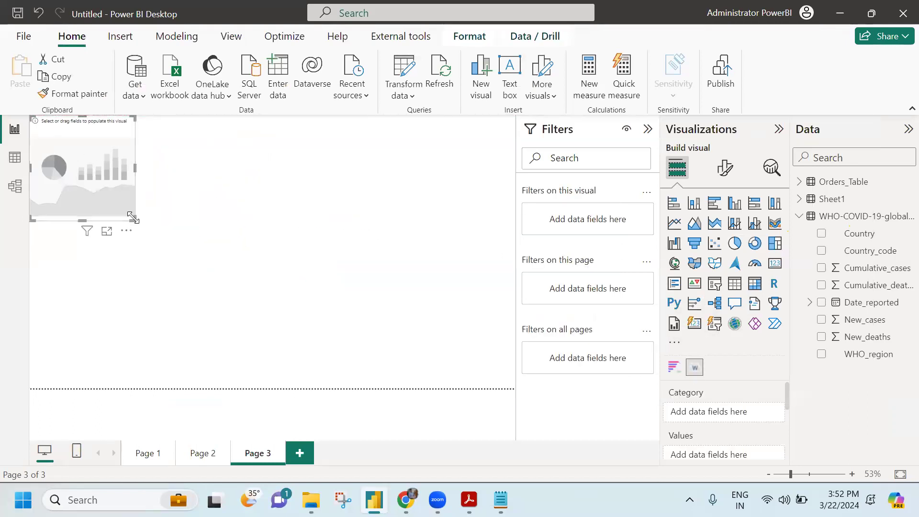
pyautogui.moveTo(135, 220); pyautogui.dragTo(455, 406)
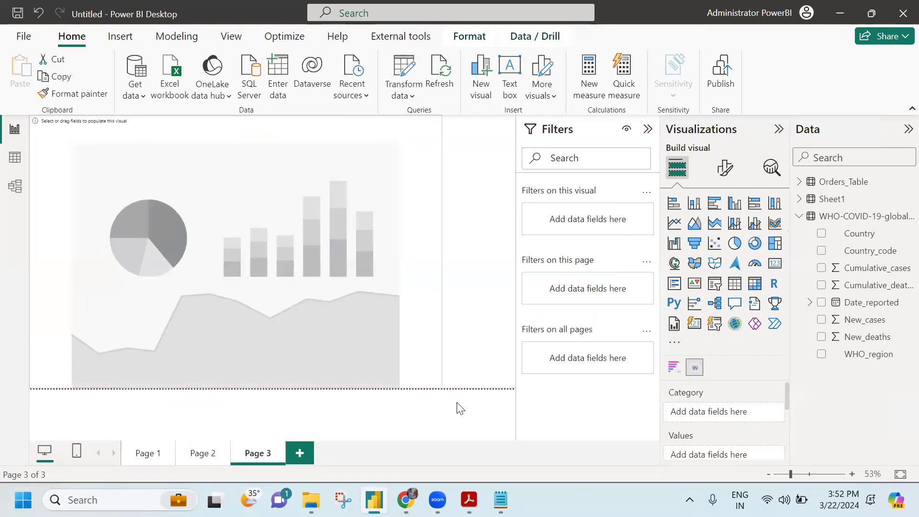
pyautogui.click(799, 198)
pyautogui.moveTo(860, 268); pyautogui.dragTo(708, 402)
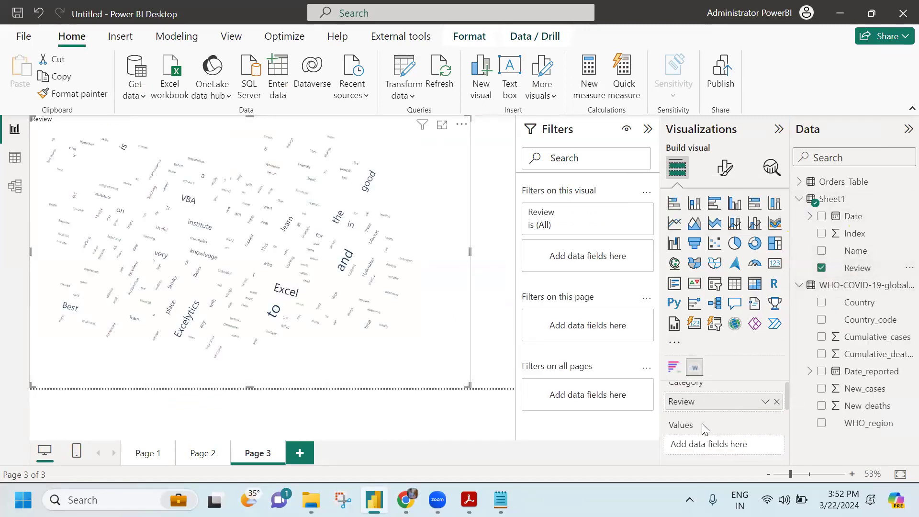
# Turn off Rotate Text and turn on Default Stop Words for the word cloud, leaving the visual deselected.
pyautogui.click(724, 168)
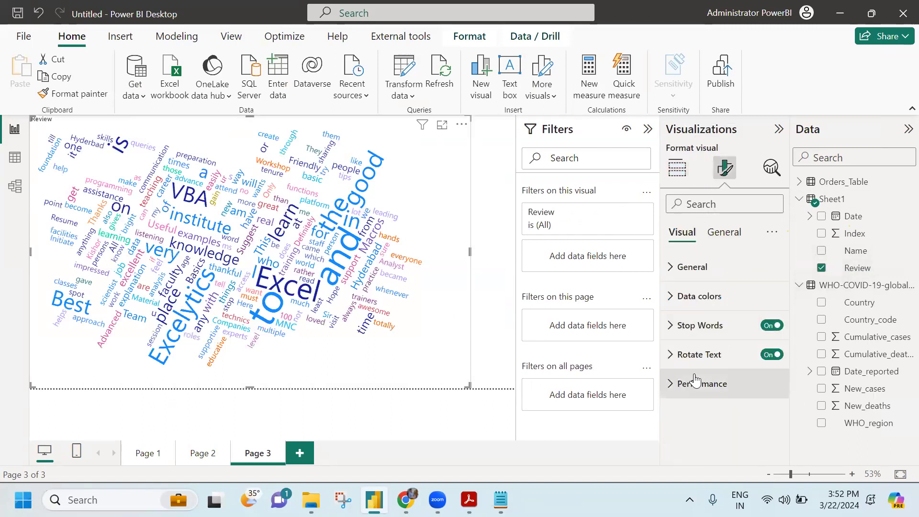
pyautogui.click(775, 355)
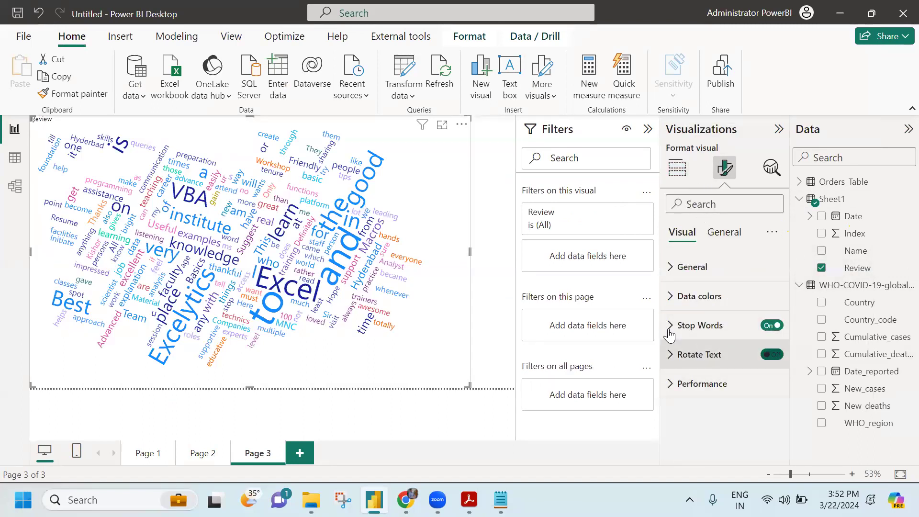
pyautogui.click(760, 335)
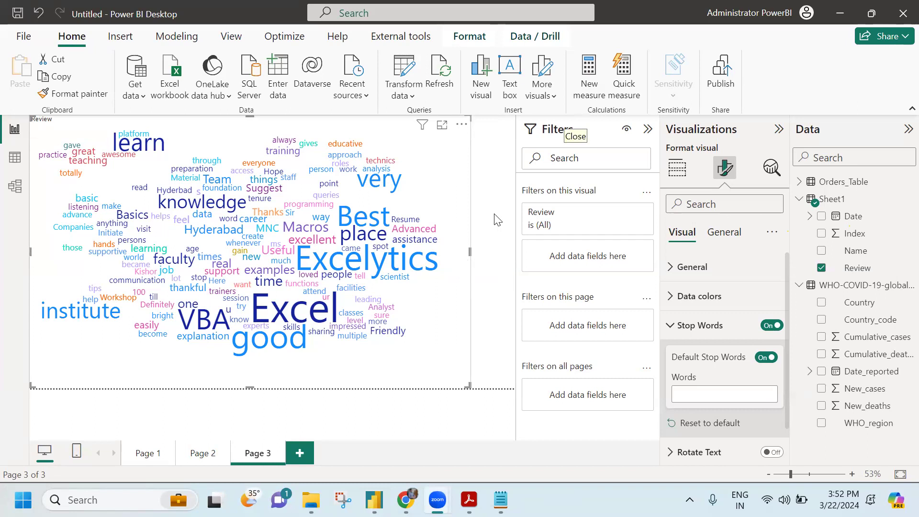
pyautogui.click(199, 113)
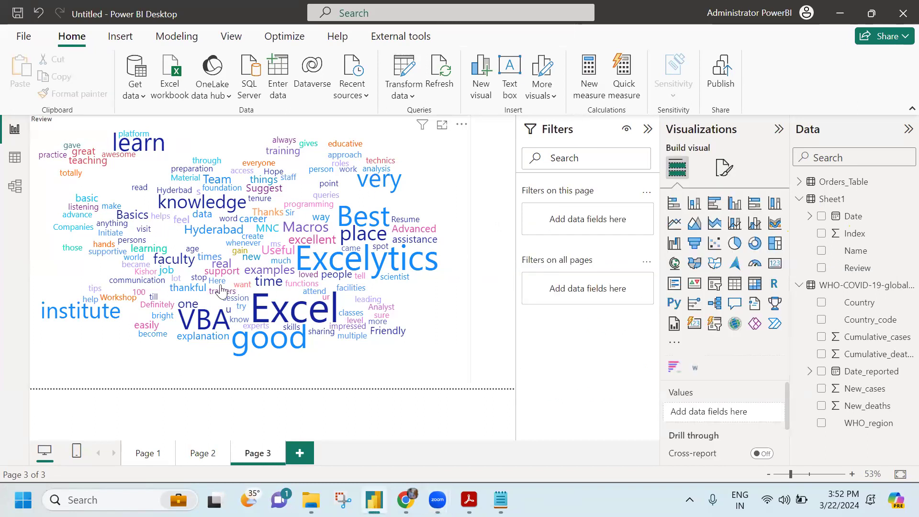
# Switch to the PDF presentation and review the "Why Power BI ?" points from cloud access through automatic insights, highlighting each line.
pyautogui.hotkey('alt', 'Tab')
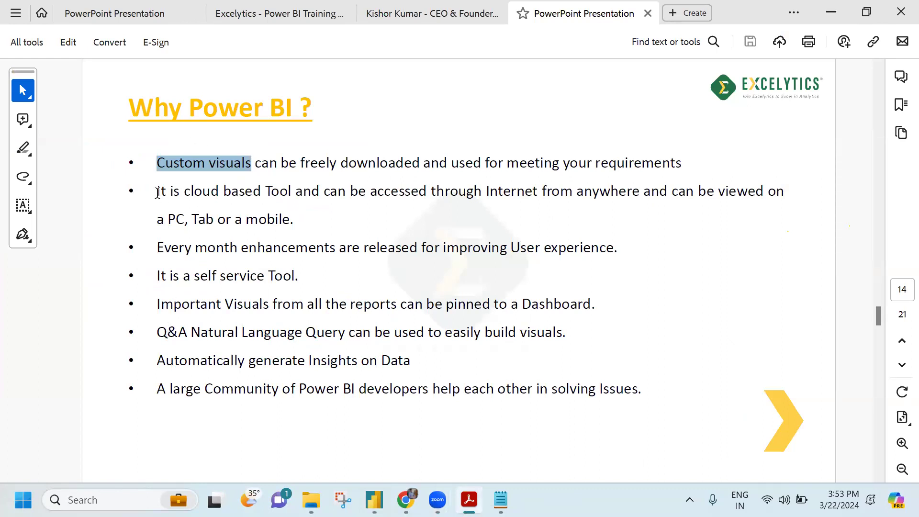
pyautogui.moveTo(183, 193); pyautogui.dragTo(512, 218)
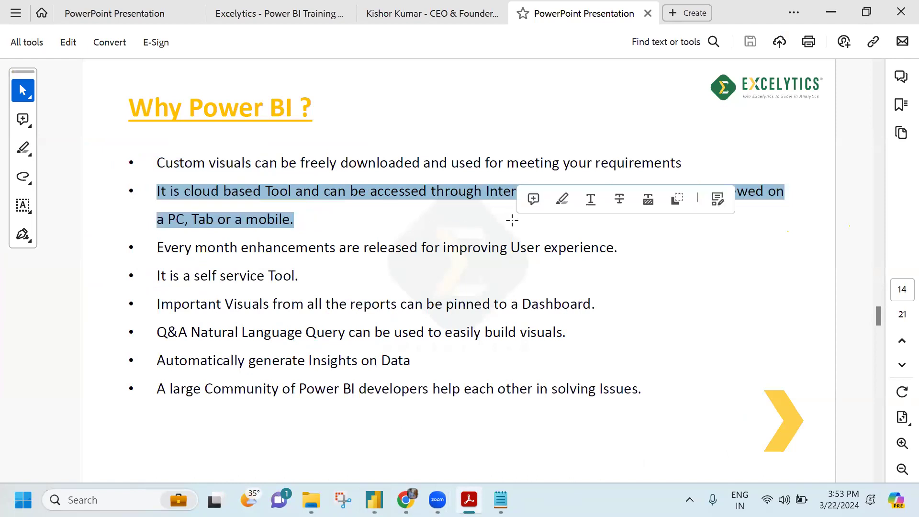
pyautogui.click(364, 201)
pyautogui.moveTo(173, 250); pyautogui.dragTo(481, 253)
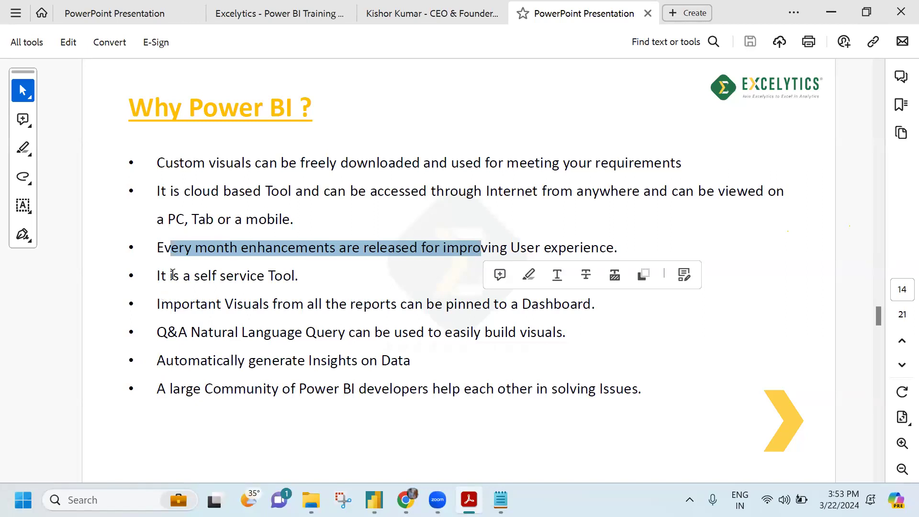
pyautogui.moveTo(186, 281); pyautogui.dragTo(314, 288)
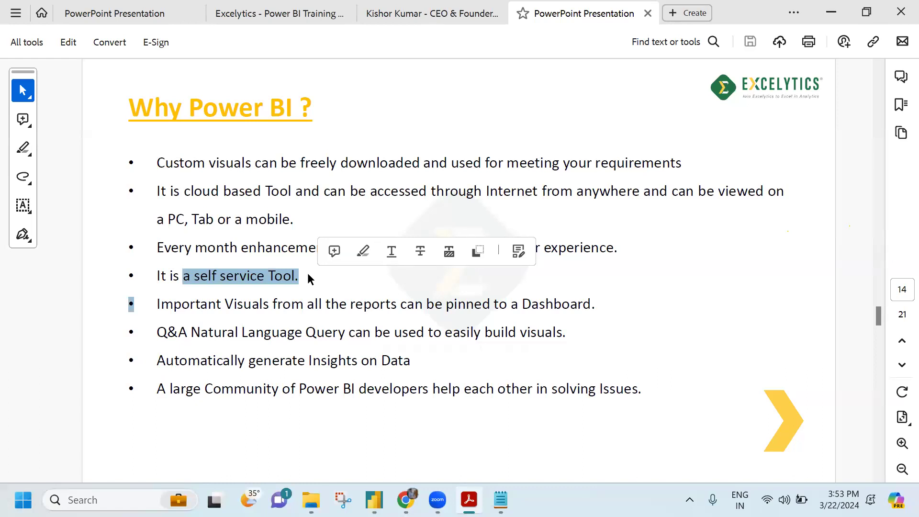
pyautogui.moveTo(157, 302); pyautogui.dragTo(599, 319)
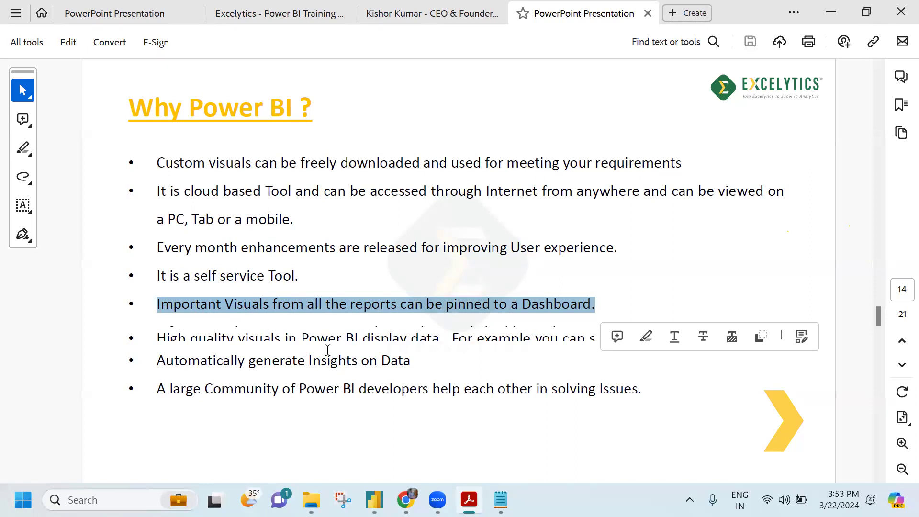
pyautogui.click(381, 234)
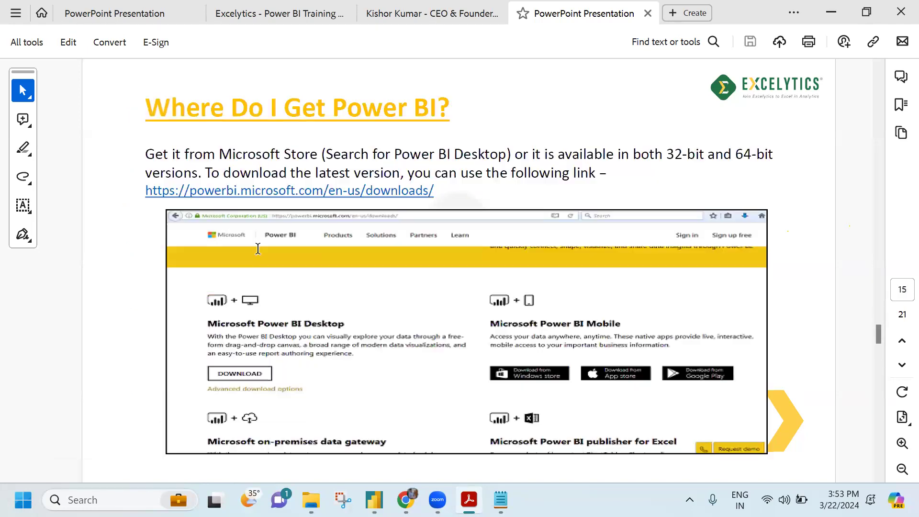
pyautogui.moveTo(159, 335); pyautogui.dragTo(572, 348)
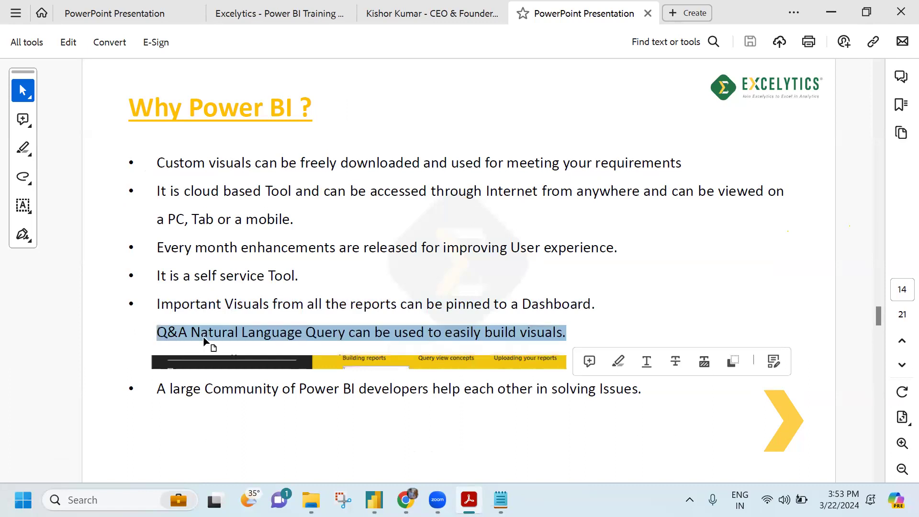
pyautogui.click(152, 361)
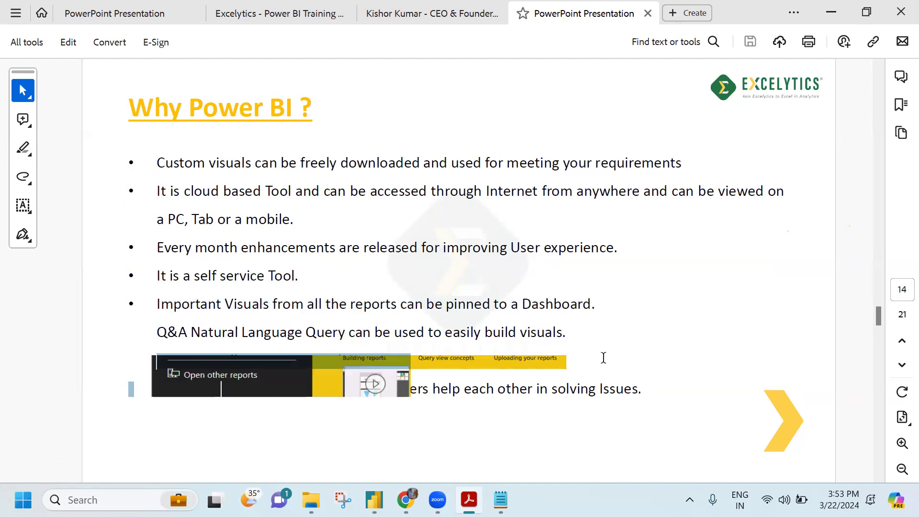
pyautogui.moveTo(569, 362); pyautogui.dragTo(569, 363)
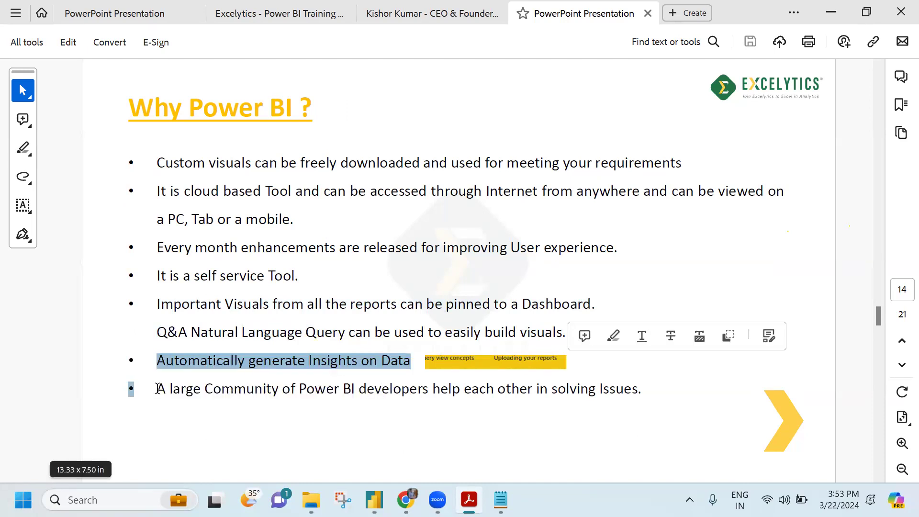
# Switch back to Power BI Desktop and filter Page 1 by New York using its bubble on the profit map.
pyautogui.click(375, 499)
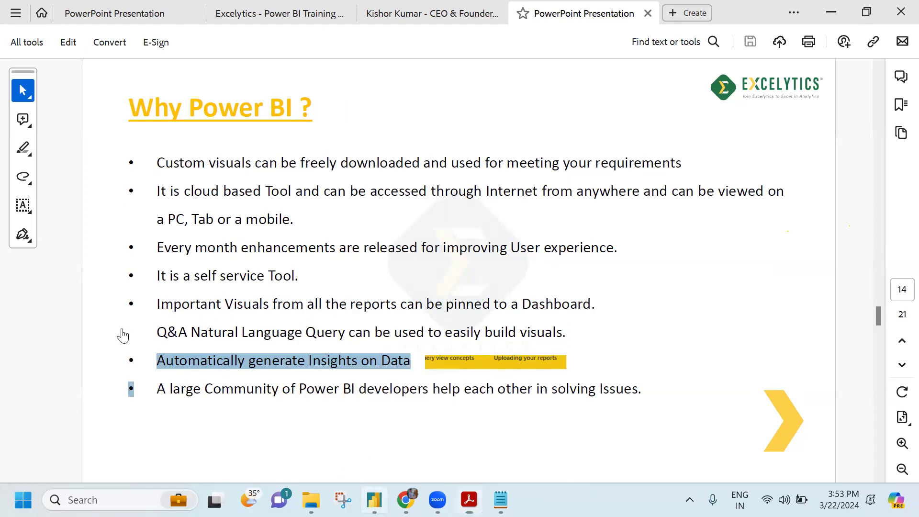
pyautogui.click(146, 454)
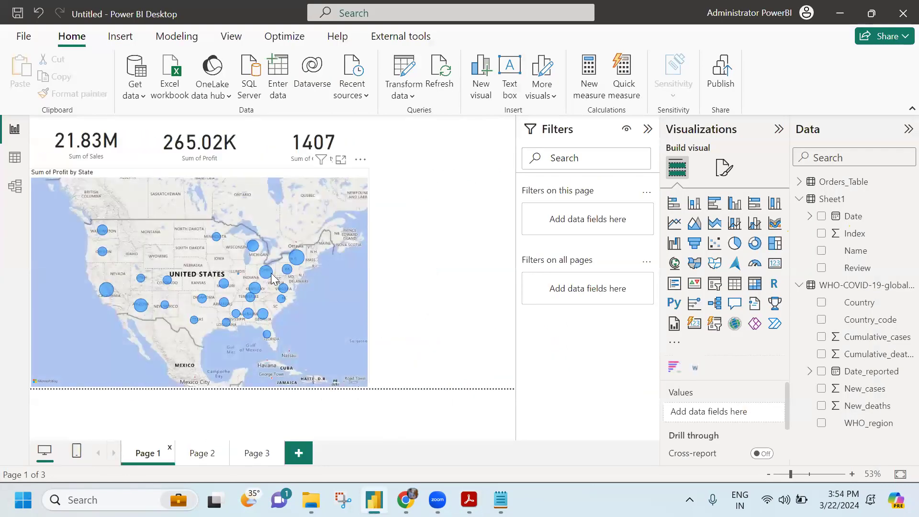
pyautogui.click(297, 259)
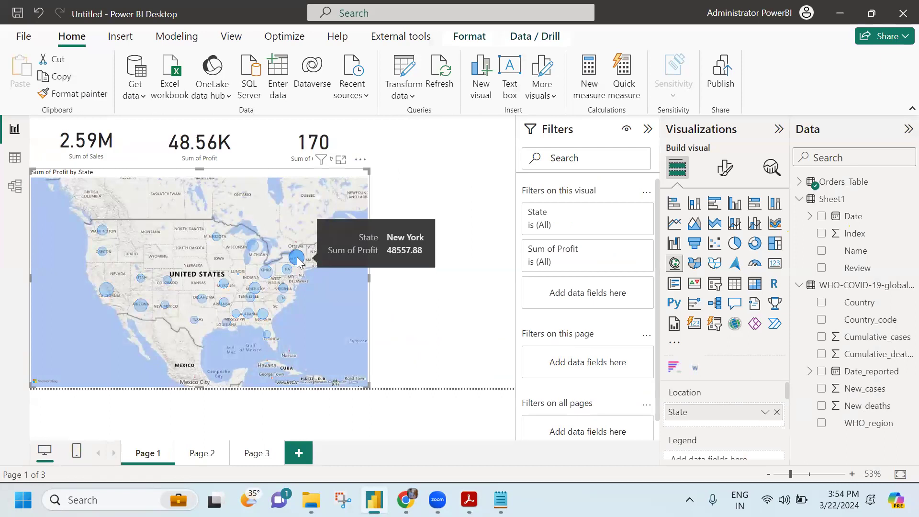
pyautogui.click(253, 415)
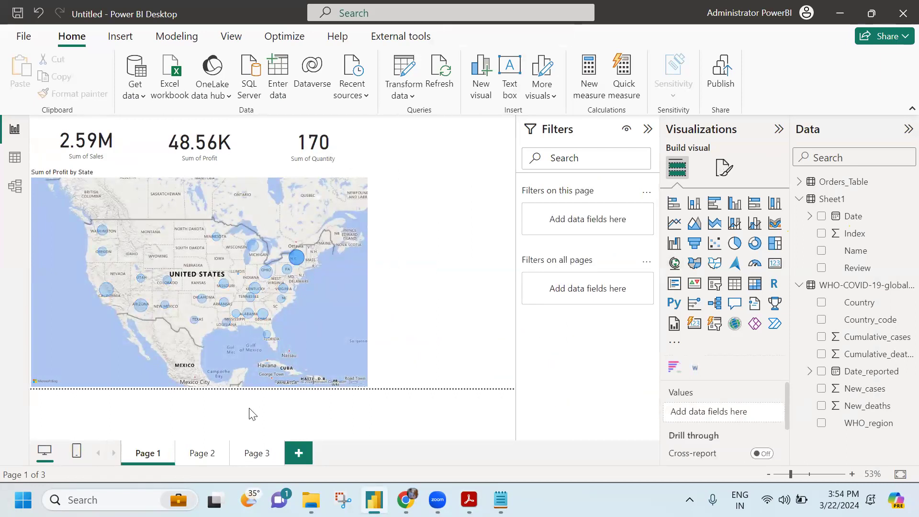
# Add a Q&A visual in the empty area beside the map and ask it for "profit by order quarter".
pyautogui.doubleClick(413, 245)
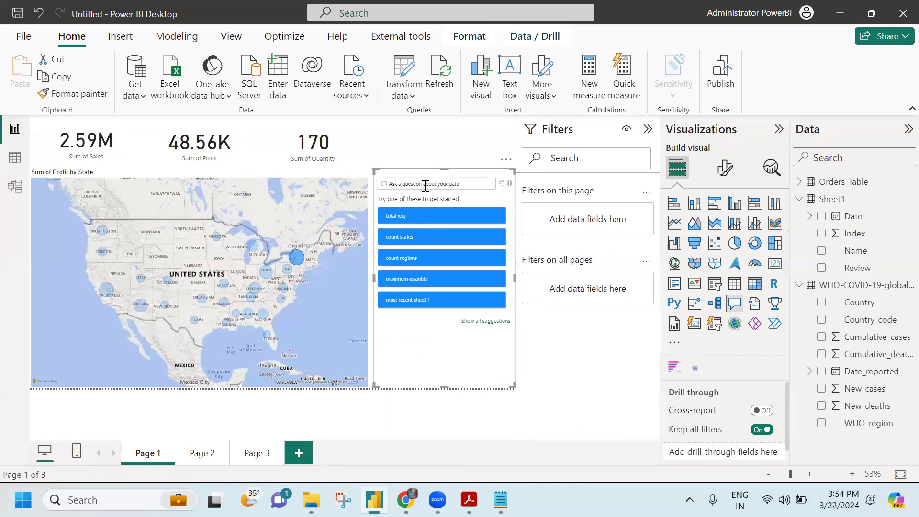
pyautogui.write('profit')
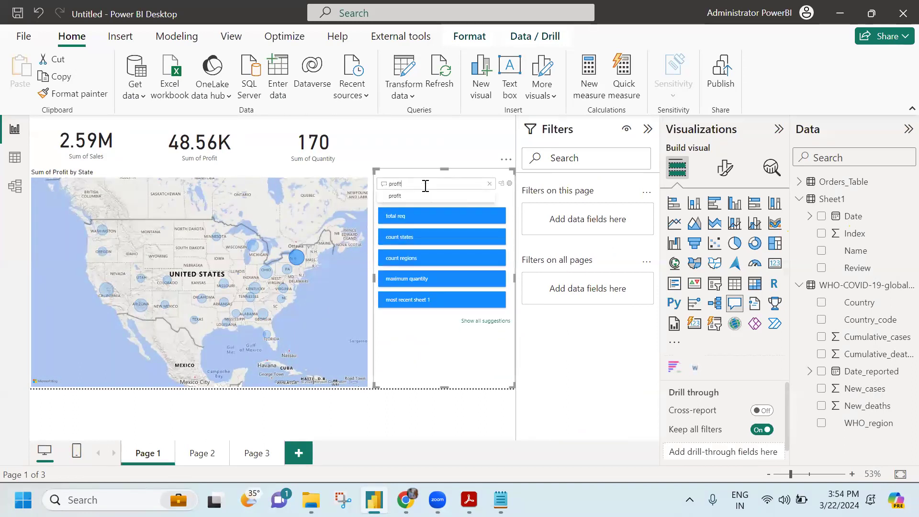
pyautogui.write(' by date')
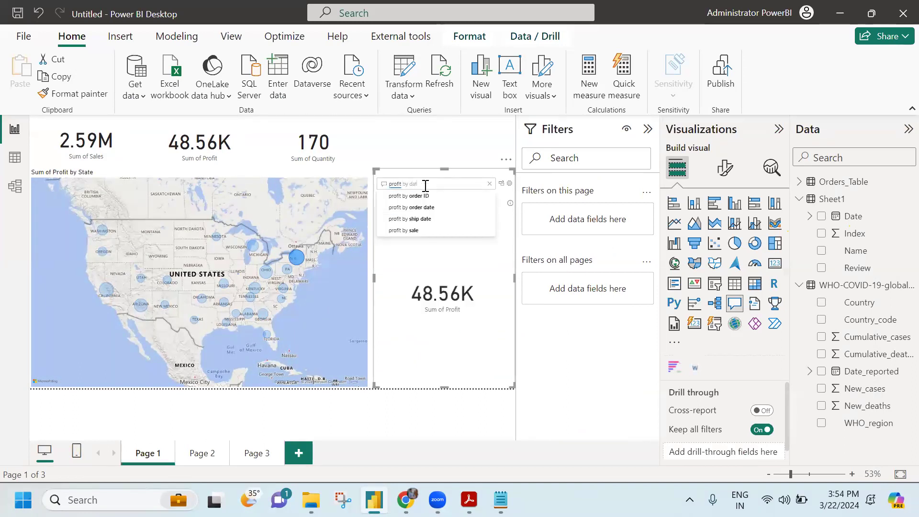
pyautogui.press('BackSpace')
pyautogui.press('BackSpace')
pyautogui.press('BackSpace')
pyautogui.press('BackSpace')
pyautogui.write('ouar')
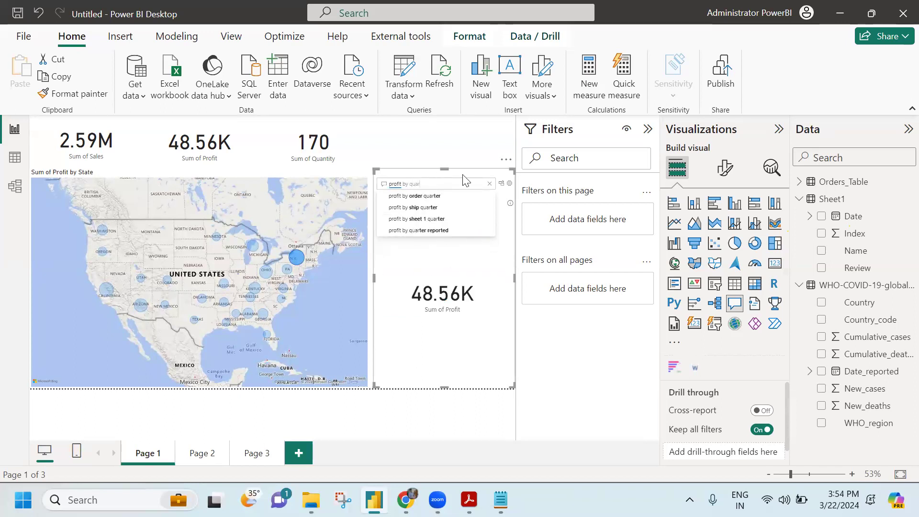
pyautogui.click(479, 197)
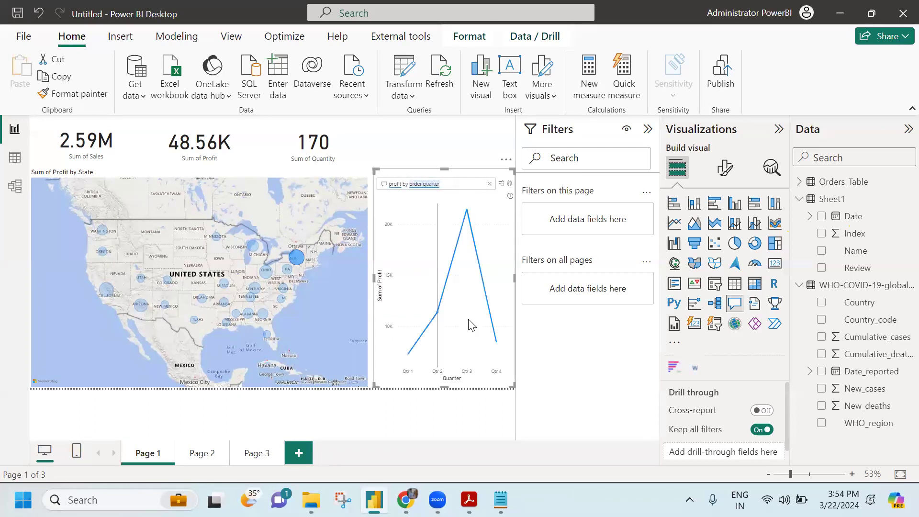
# Convert the Q&A result into a standard clustered column chart and filter the page by its Qtr 3 column.
pyautogui.click(501, 183)
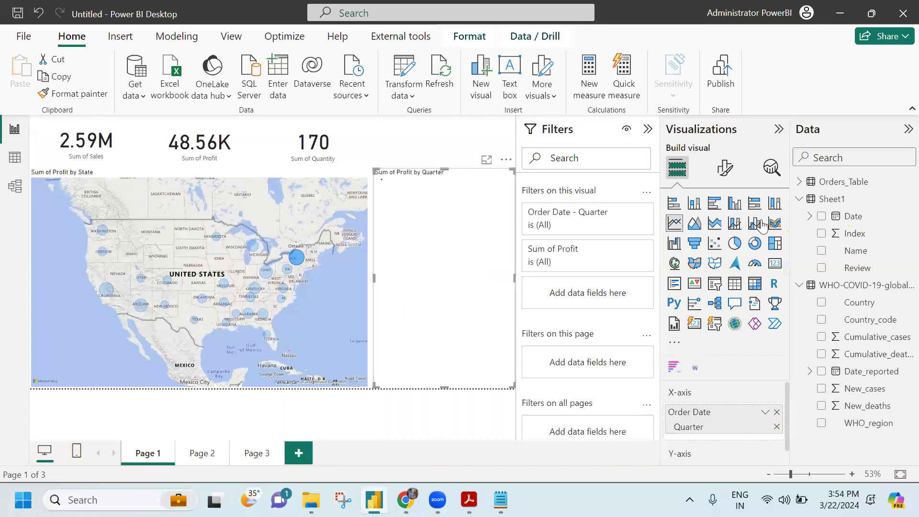
pyautogui.click(734, 202)
pyautogui.click(467, 348)
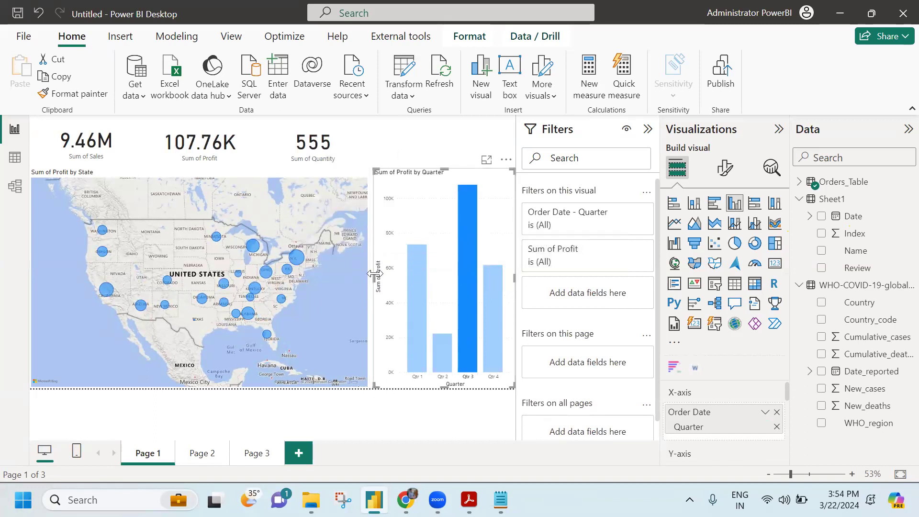
# Widen the quarterly profit column chart over the map and replace its X-axis field with the full Order Date hierarchy from Orders_Table.
pyautogui.moveTo(373, 277); pyautogui.dragTo(209, 278)
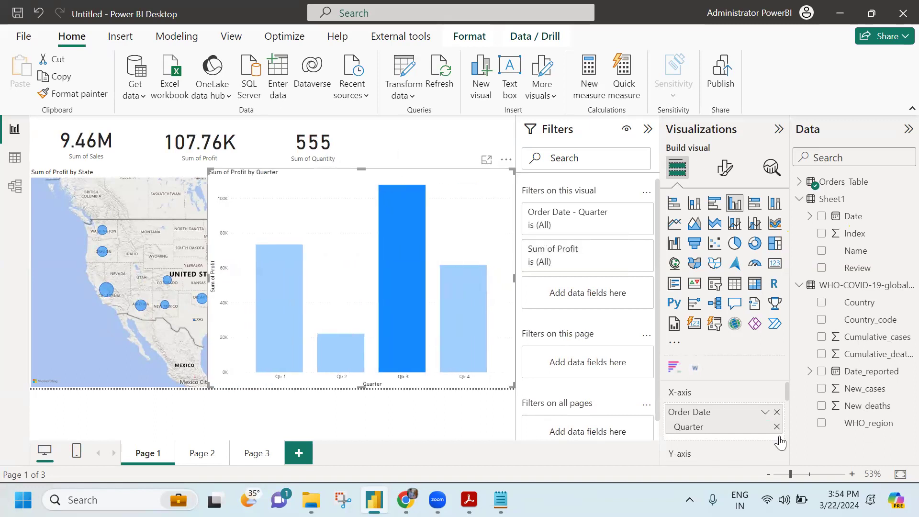
pyautogui.click(776, 412)
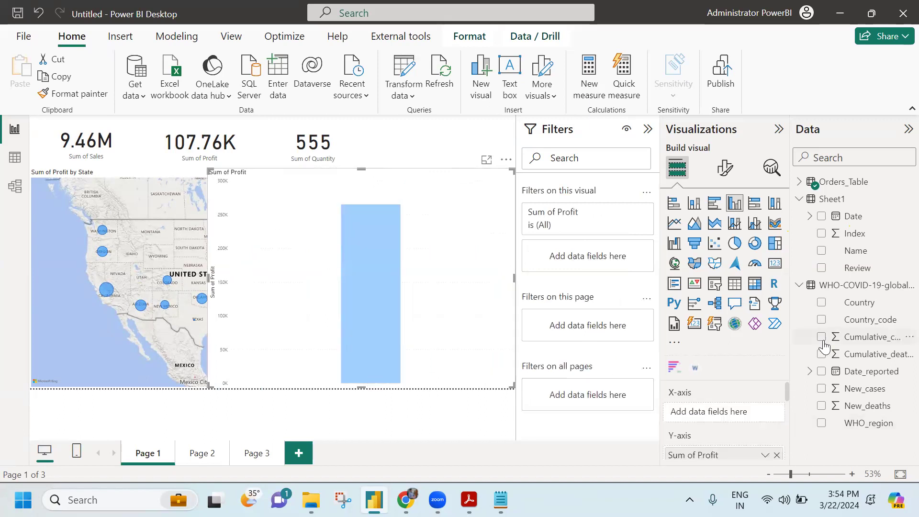
pyautogui.click(799, 181)
pyautogui.scroll(-5, 842, 399)
pyautogui.scroll(5, 835, 397)
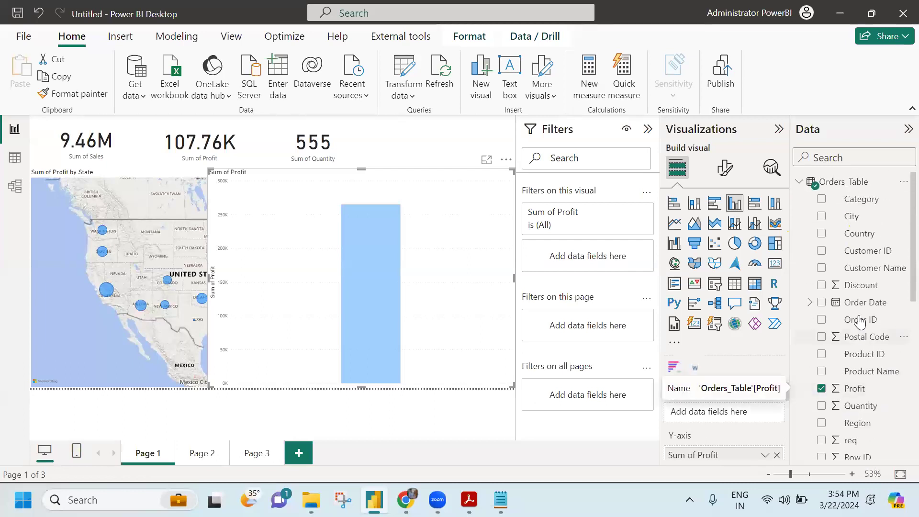
pyautogui.scroll(-3, 857, 319)
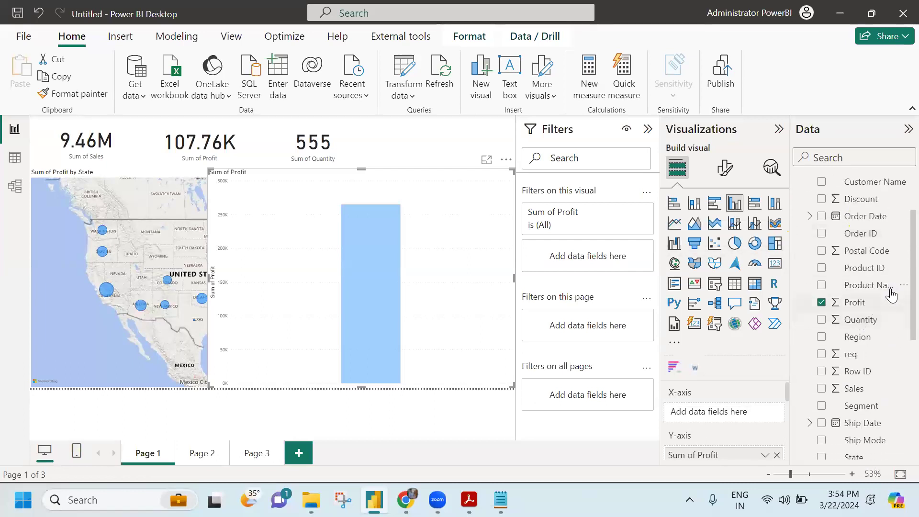
pyautogui.moveTo(868, 219); pyautogui.dragTo(725, 414)
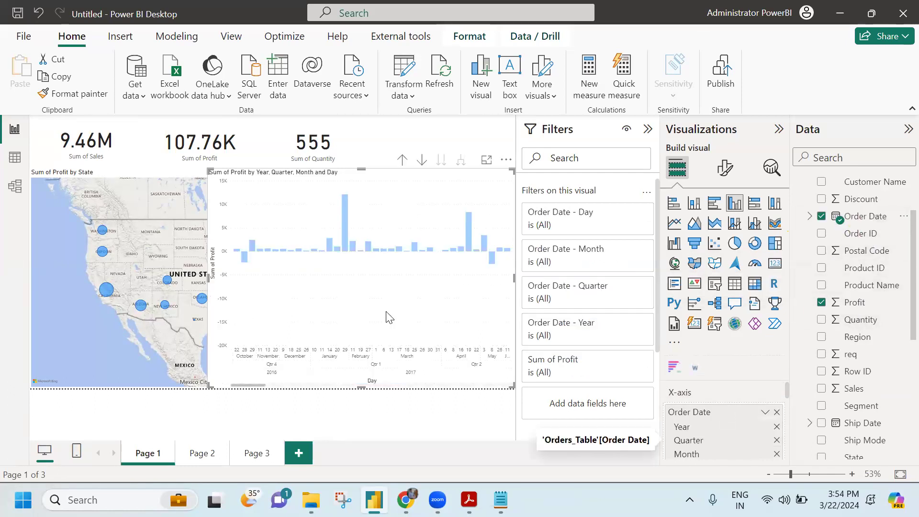
# Show the May 8, 2017 column's data point as a table, return to the report, and drill the chart up to quarter level.
pyautogui.click(492, 258)
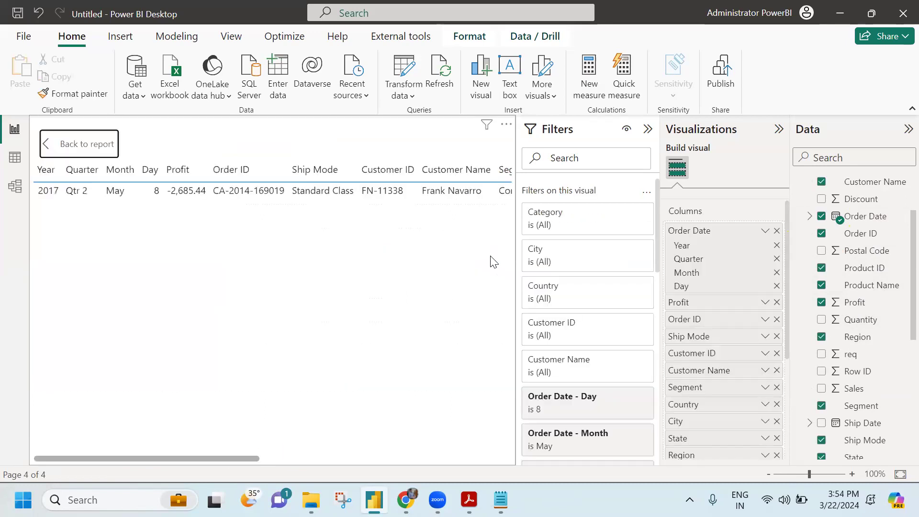
pyautogui.press('Escape')
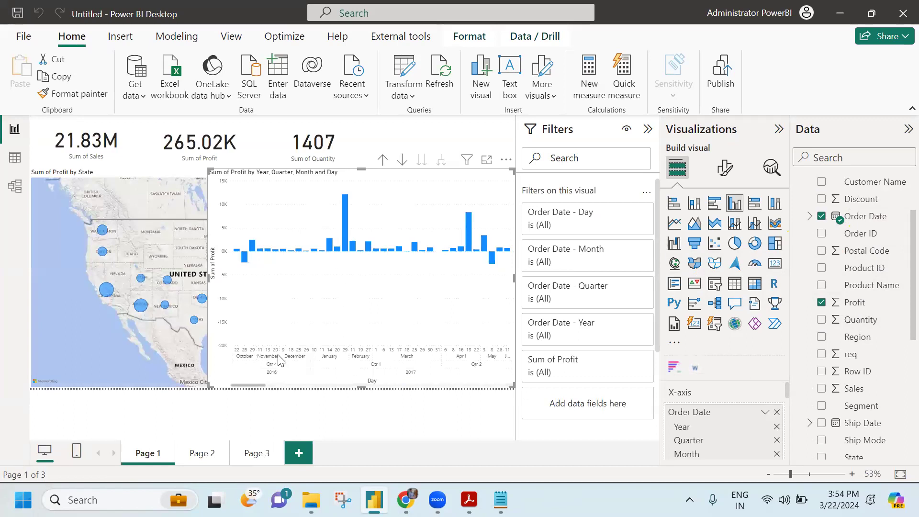
pyautogui.scroll(-1, 673, 404)
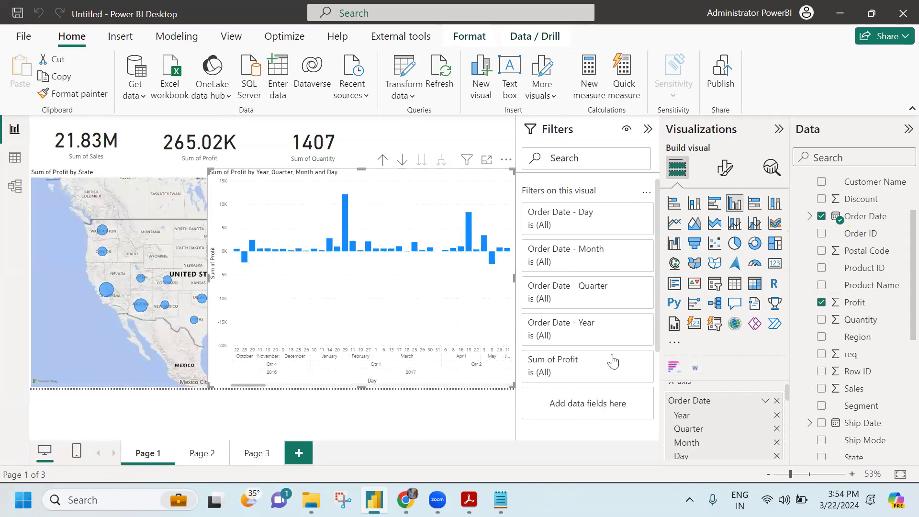
pyautogui.click(383, 160)
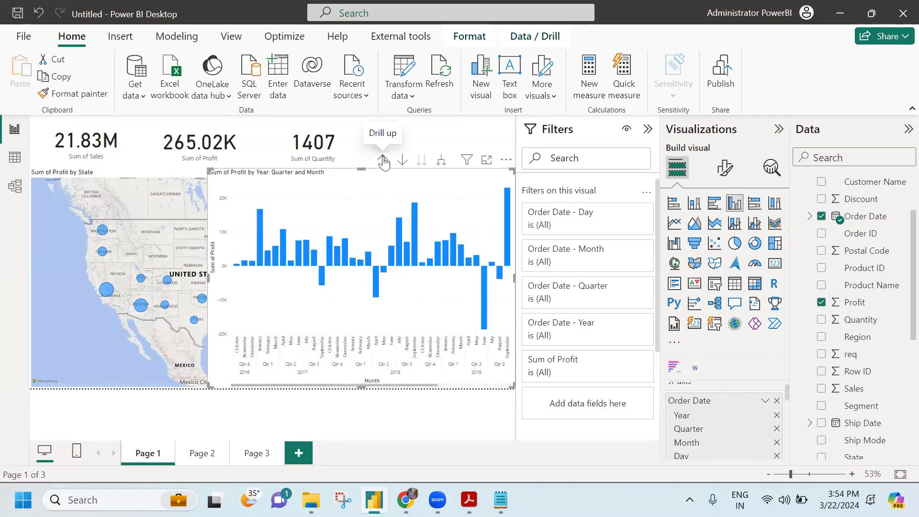
pyautogui.click(383, 160)
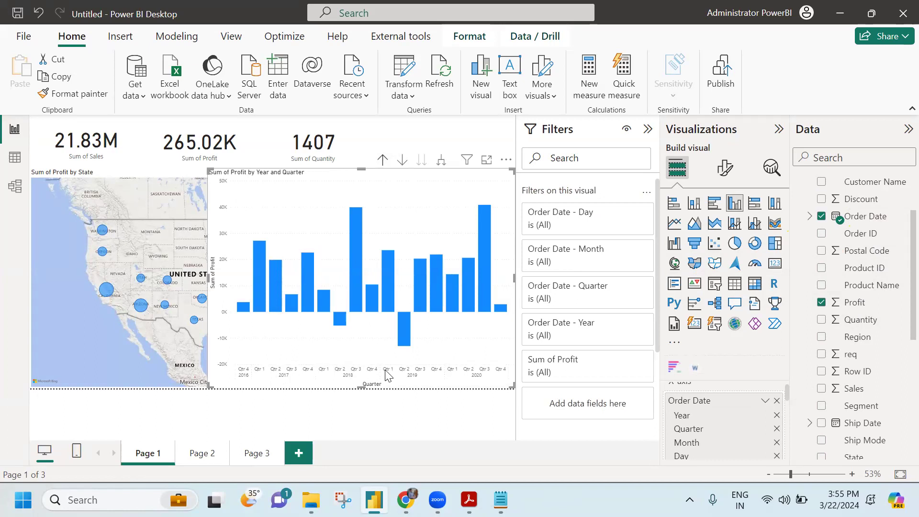
# Check the 2018 Qtr 2 column, view the 2018 Qtr 3 data point as a table, and return to the report.
pyautogui.moveTo(339, 326)
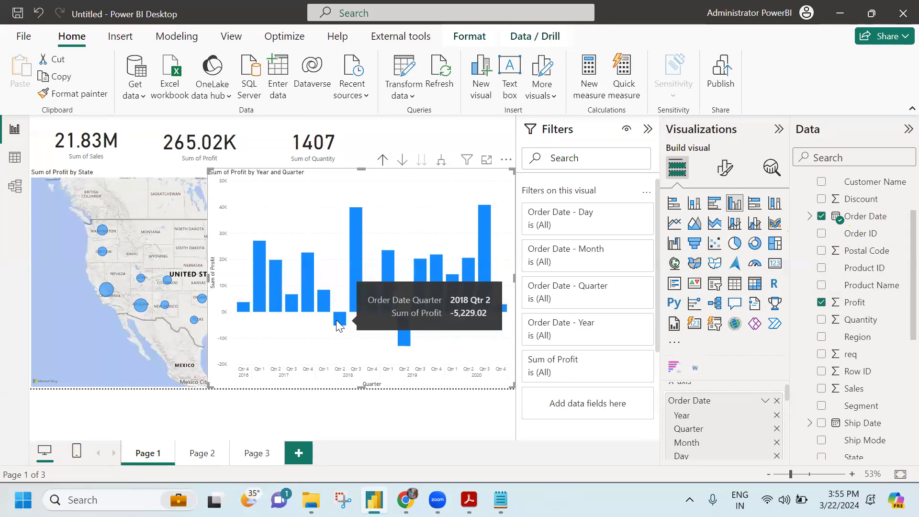
pyautogui.moveTo(356, 286)
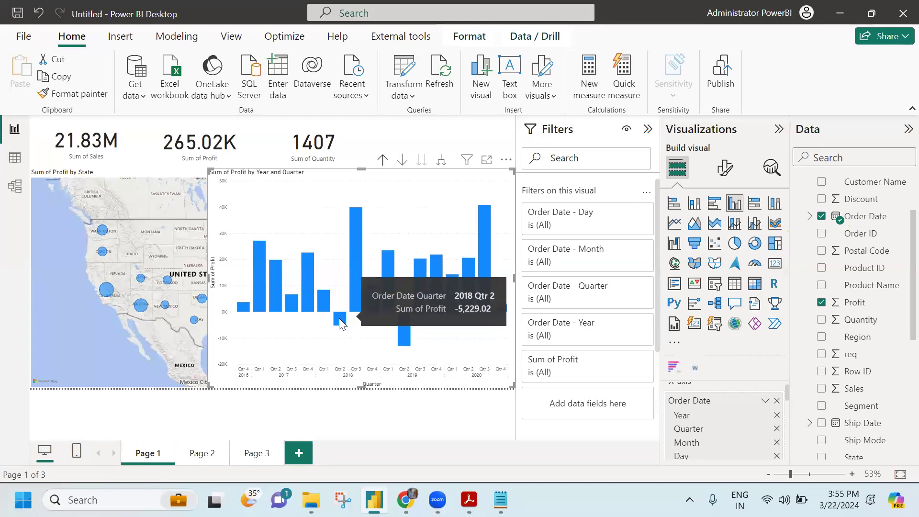
pyautogui.click(354, 262)
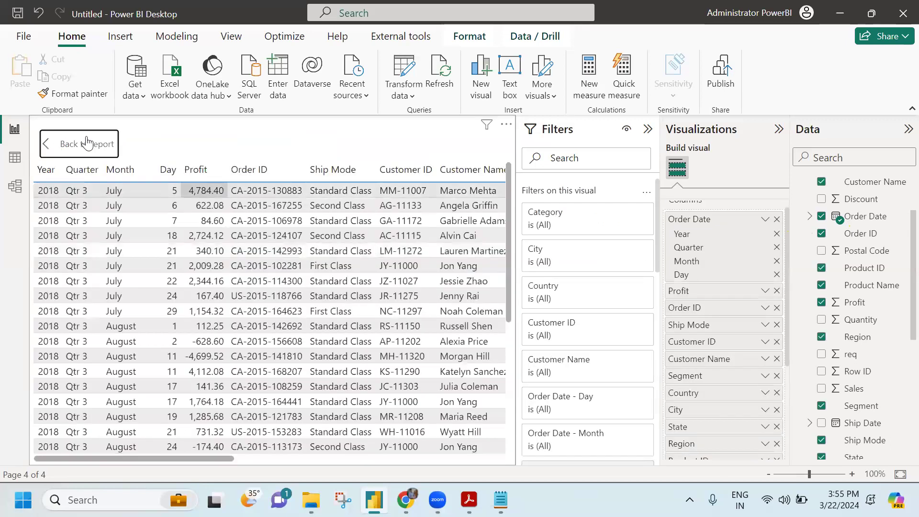
pyautogui.keyDown('ctrl'); pyautogui.click(83, 143); pyautogui.keyUp('ctrl')
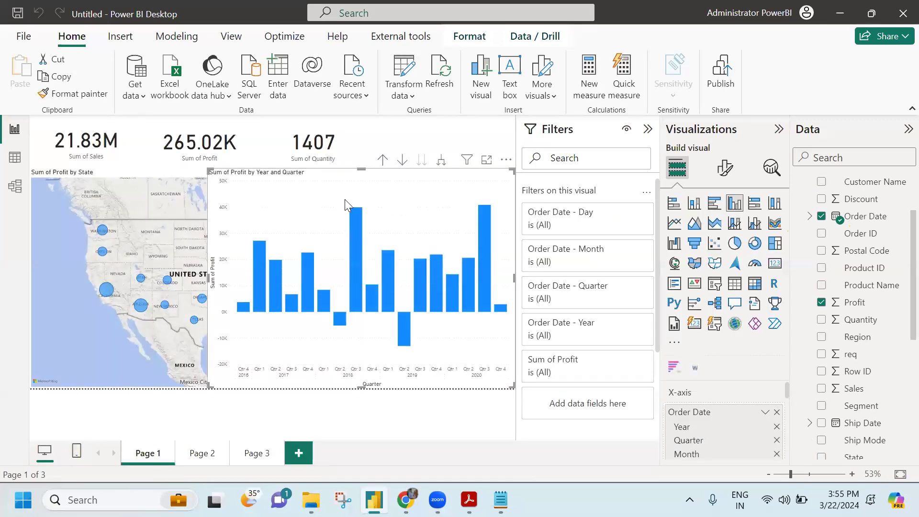
# Move the chart further over the map, show its 2018 Qtr 3 data point as a table again, and return to the report.
pyautogui.moveTo(329, 171); pyautogui.dragTo(195, 203)
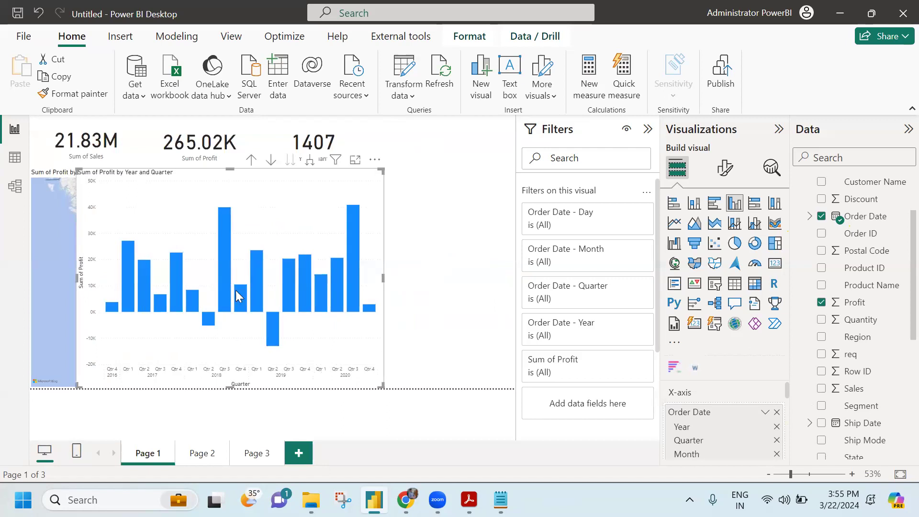
pyautogui.click(225, 270)
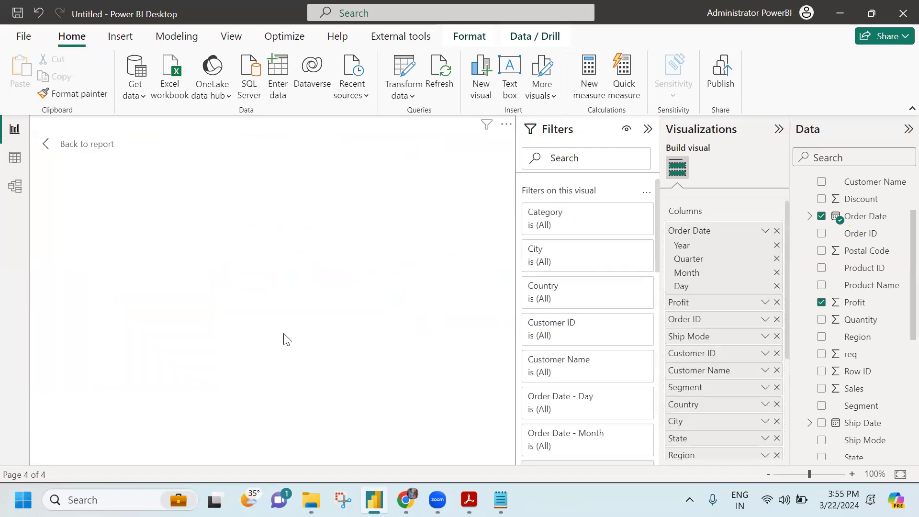
pyautogui.click(77, 143)
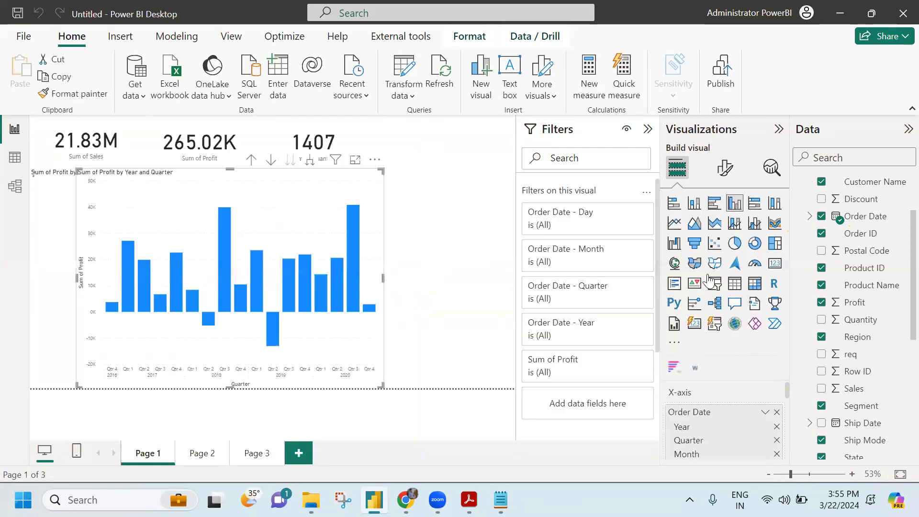
# Delete the profit by year and quarter column chart from Page 1.
pyautogui.scroll(-6, 739, 416)
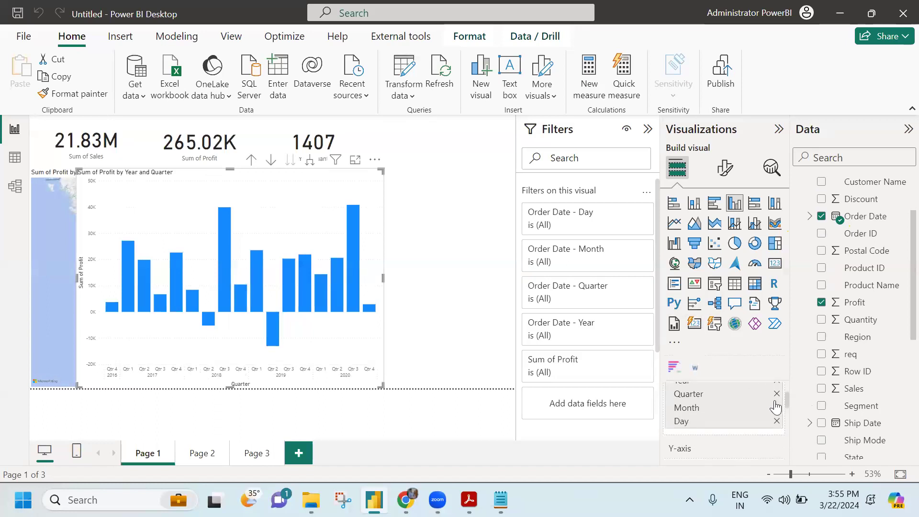
pyautogui.scroll(-2, 749, 422)
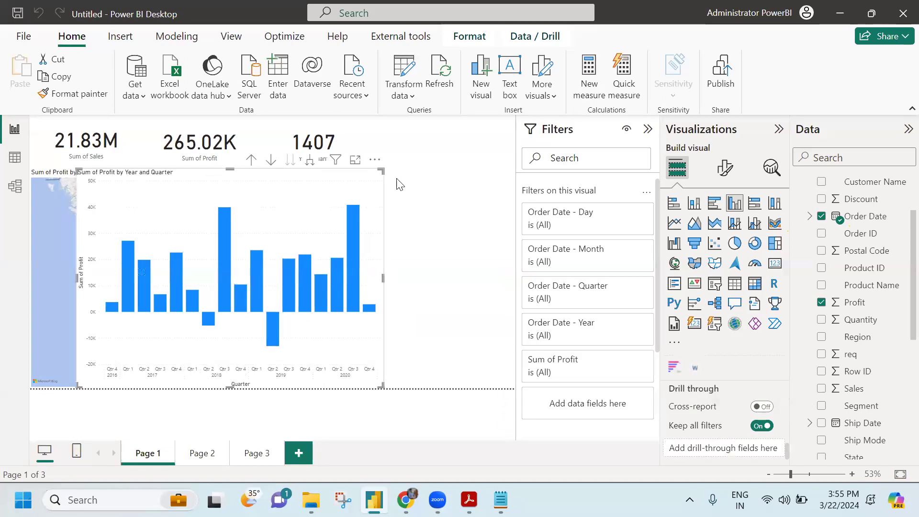
pyautogui.press('Delete')
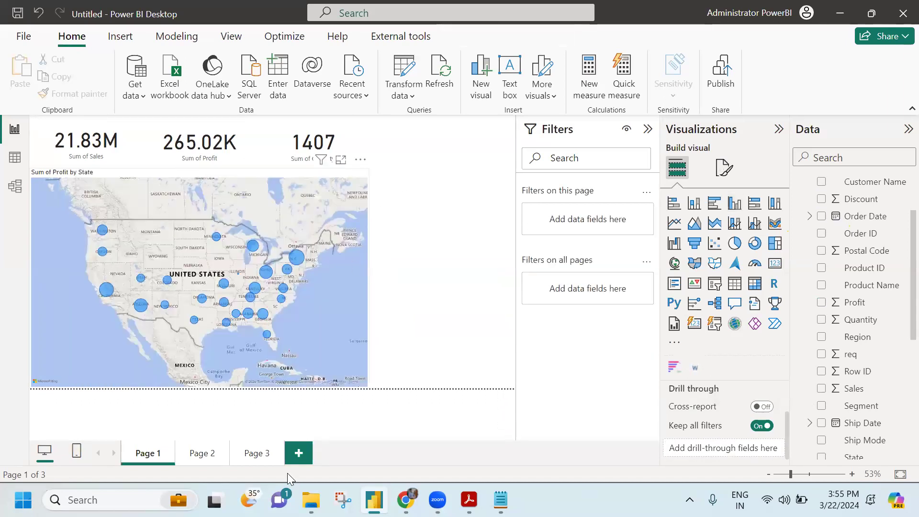
# Add a new report page with a clustered column chart of Profit by Order Date, enlarged to fill much of the page.
pyautogui.click(298, 452)
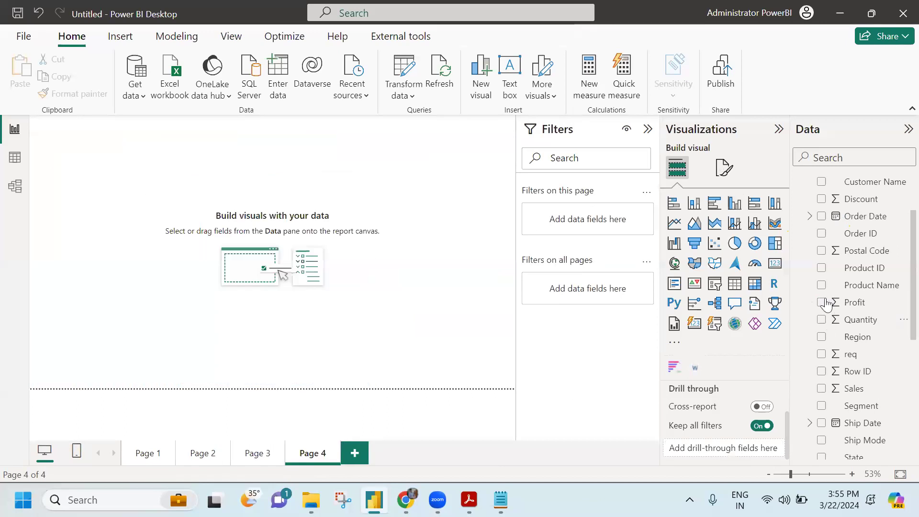
pyautogui.click(735, 203)
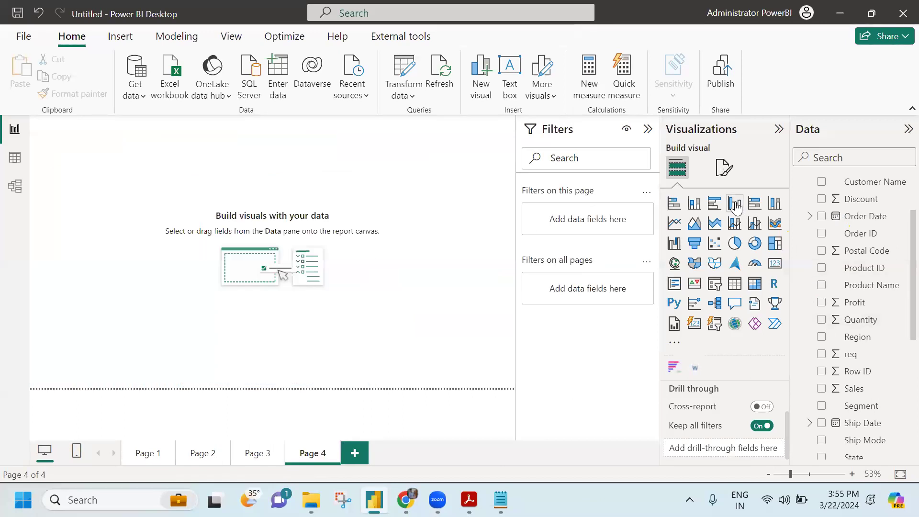
pyautogui.click(821, 216)
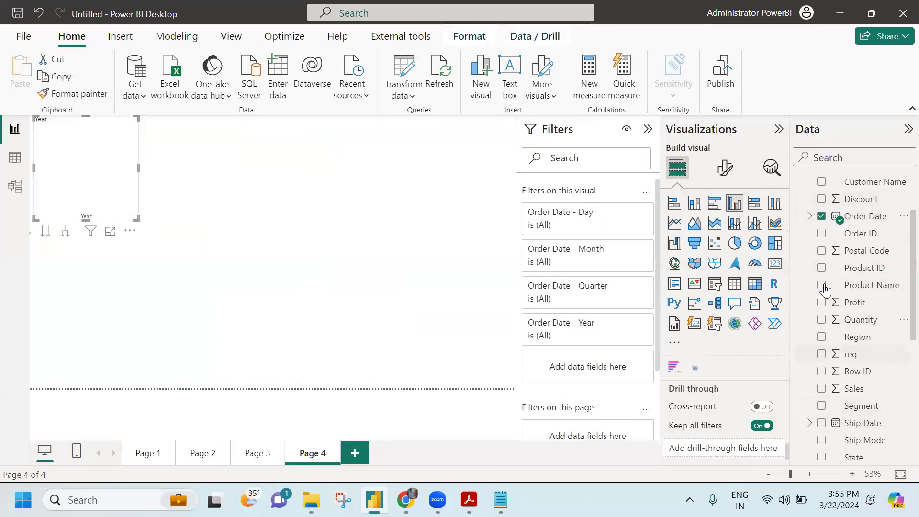
pyautogui.click(822, 302)
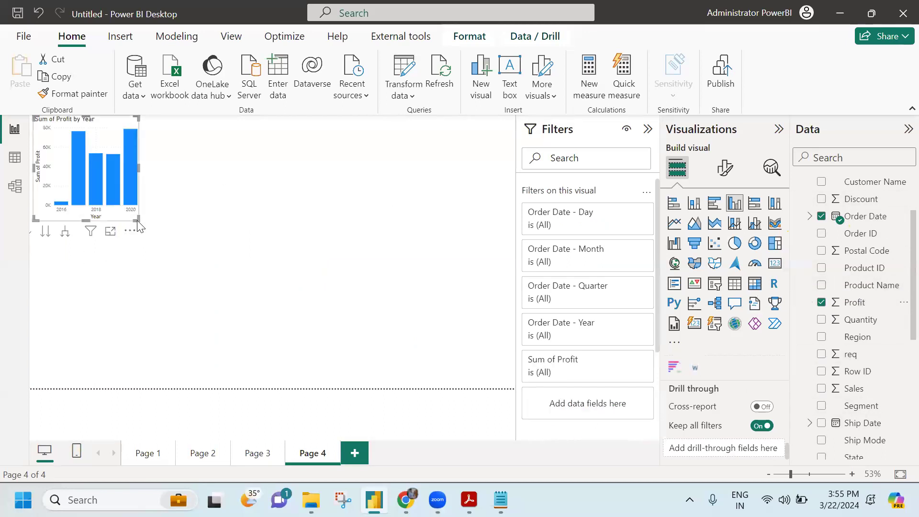
pyautogui.moveTo(137, 219); pyautogui.dragTo(325, 377)
# Clear the column selection and expand the yearly profit chart one hierarchy level to show quarters.
pyautogui.click(302, 304)
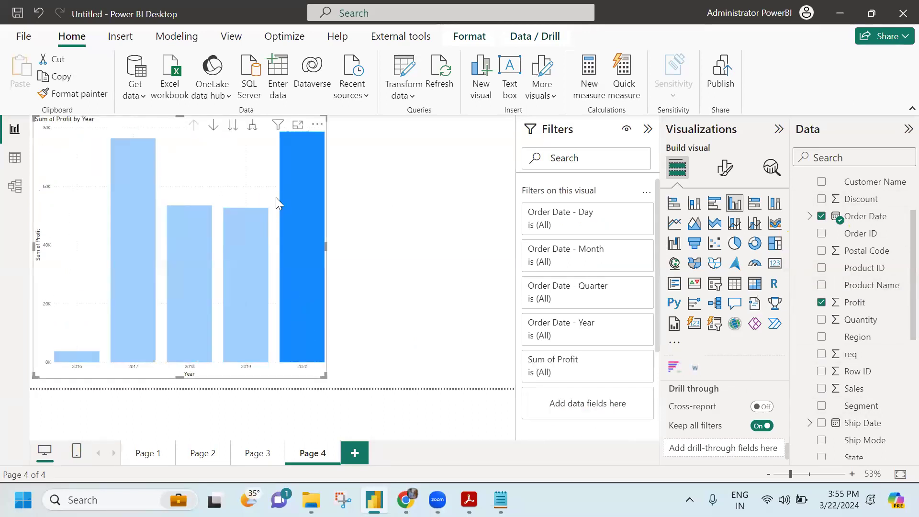
pyautogui.click(246, 242)
pyautogui.click(229, 164)
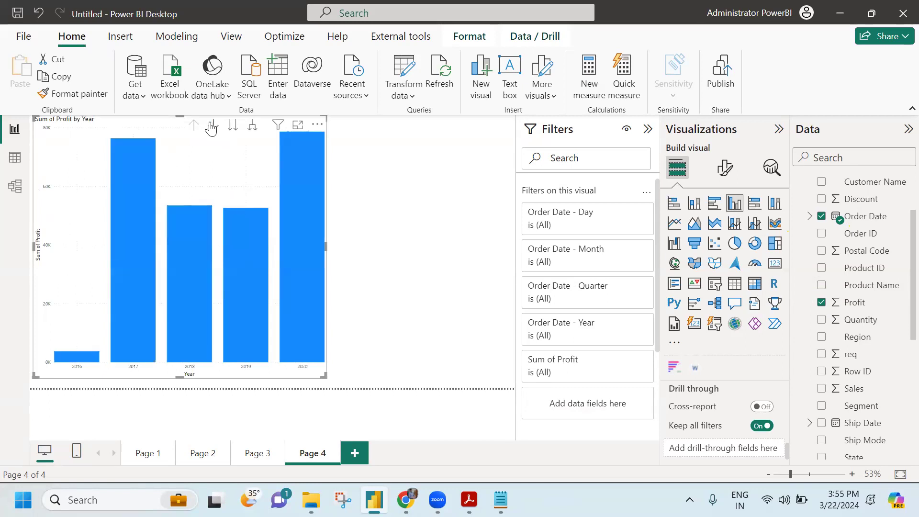
pyautogui.click(253, 127)
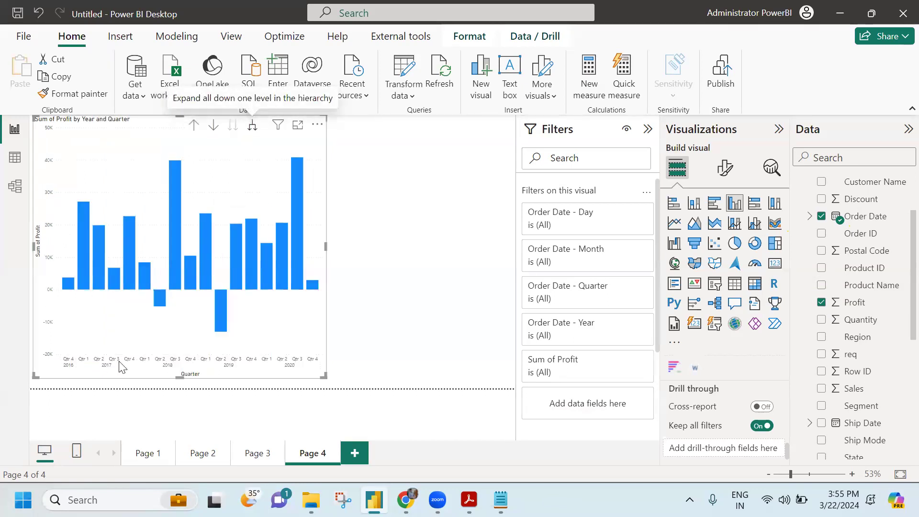
# Run the Explain the increase analysis on the chart's 2018 Qtr 3 column.
pyautogui.click(178, 225)
pyautogui.rightClick(177, 225)
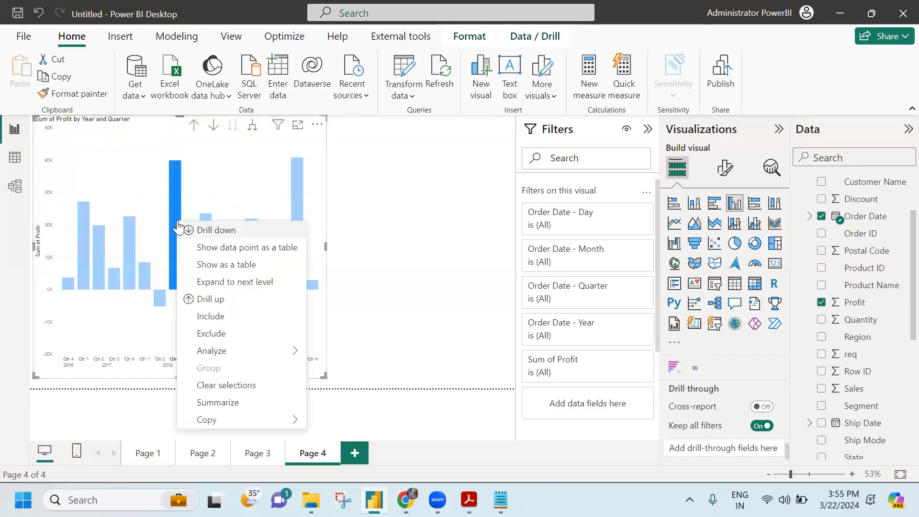
pyautogui.moveTo(294, 352)
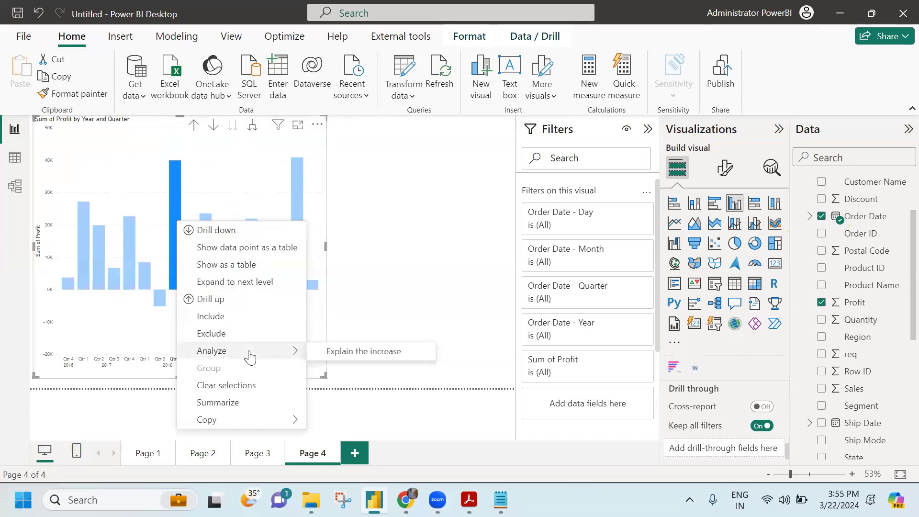
pyautogui.click(394, 355)
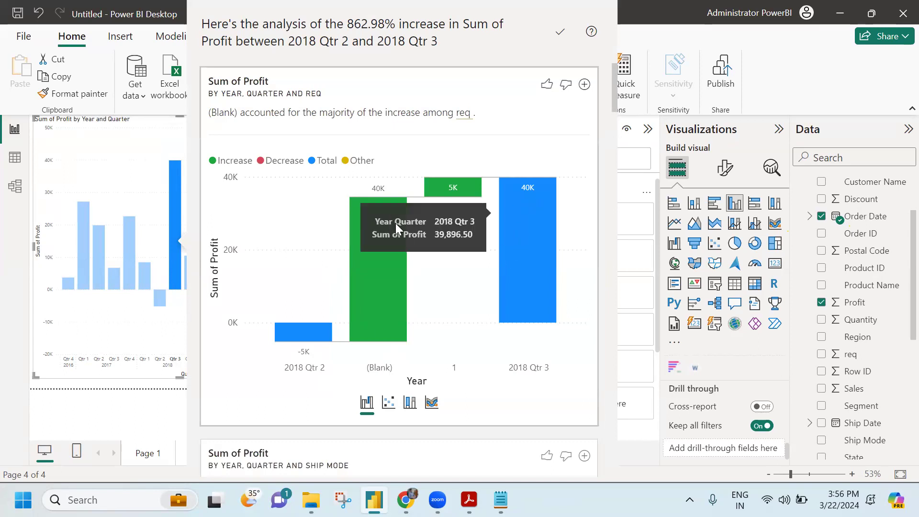
# Review the generated profit increase explanations broken down by ship mode, segment and category.
pyautogui.scroll(-5, 378, 350)
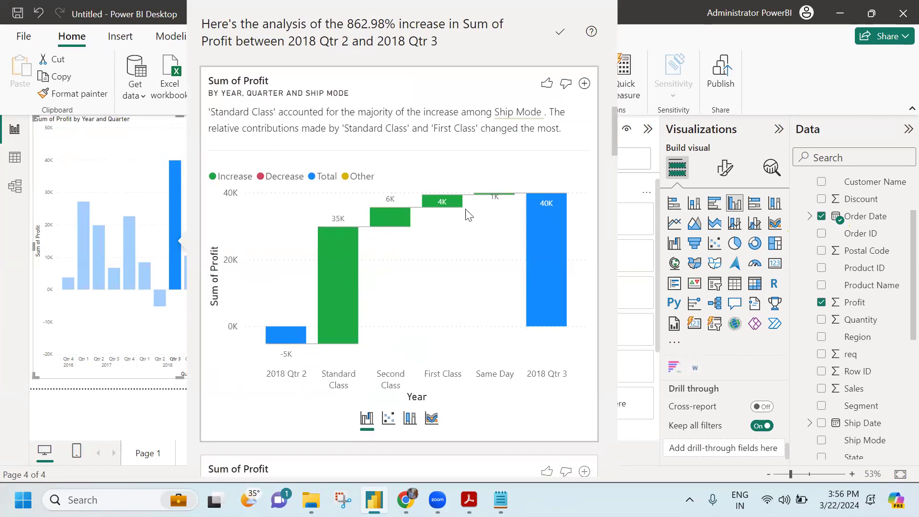
pyautogui.scroll(-10, 419, 314)
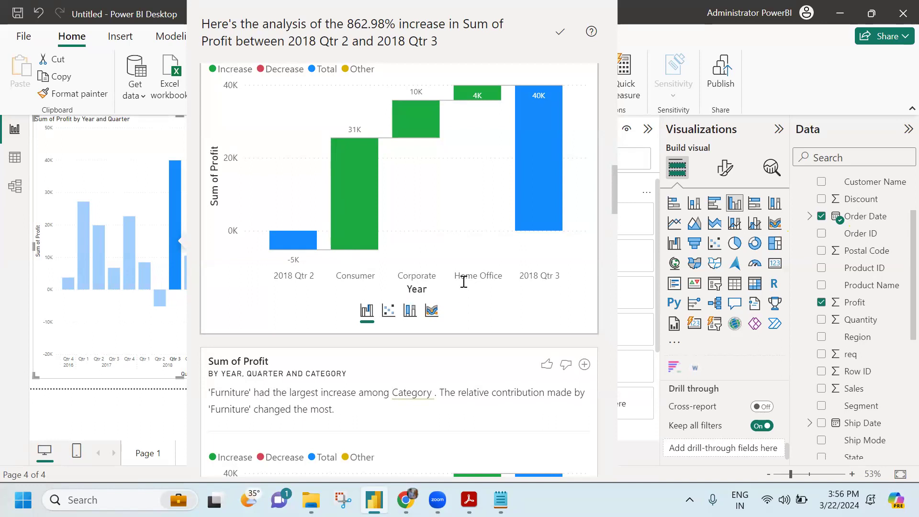
pyautogui.scroll(2, 419, 264)
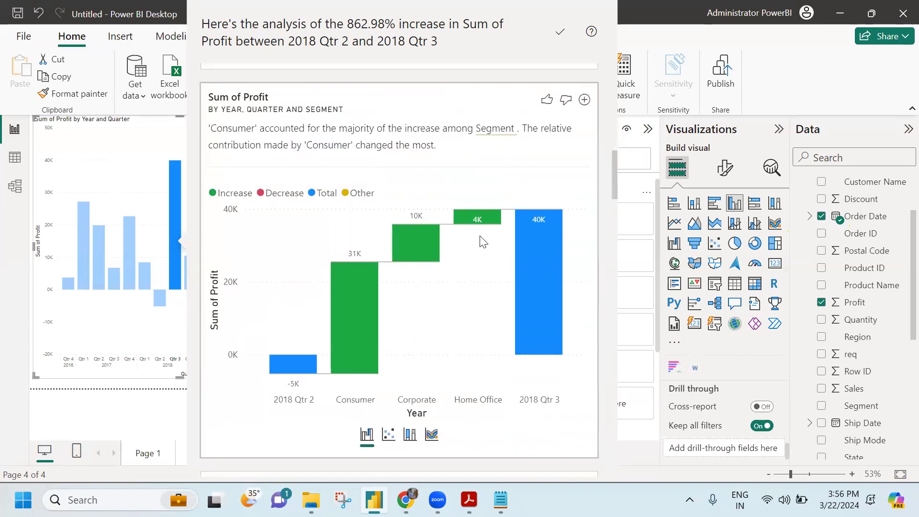
pyautogui.moveTo(291, 389)
pyautogui.moveTo(537, 234)
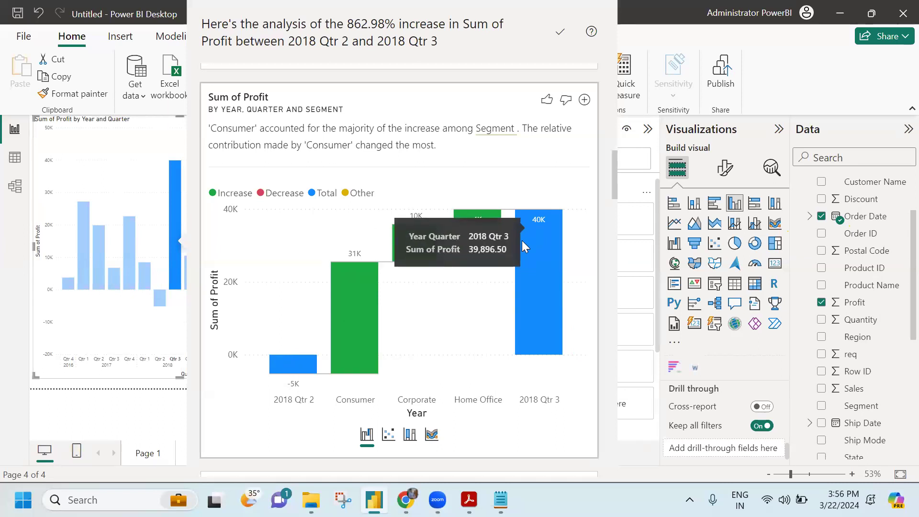
pyautogui.scroll(-2, 524, 237)
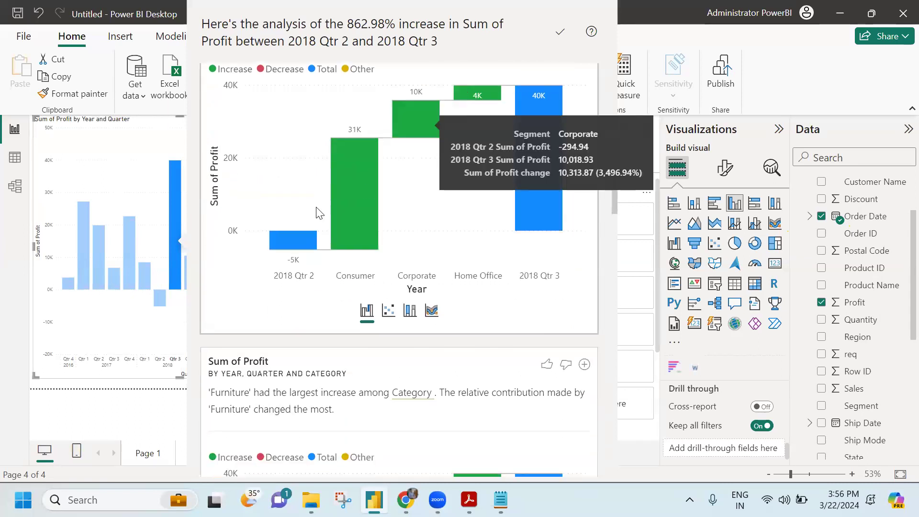
# Add the region breakdown waterfall chart from the profit increase analysis to the report page and clear the quarterly chart's column selection.
pyautogui.scroll(-4, 321, 331)
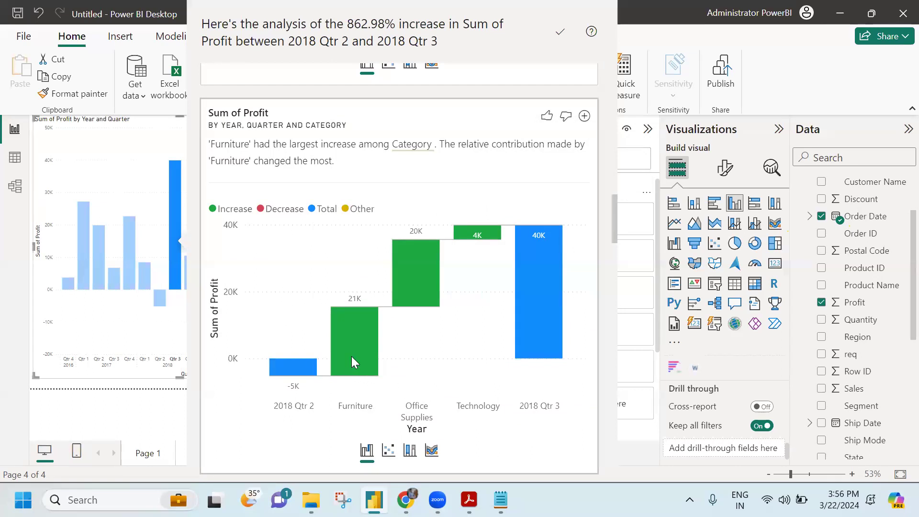
pyautogui.scroll(-5, 377, 340)
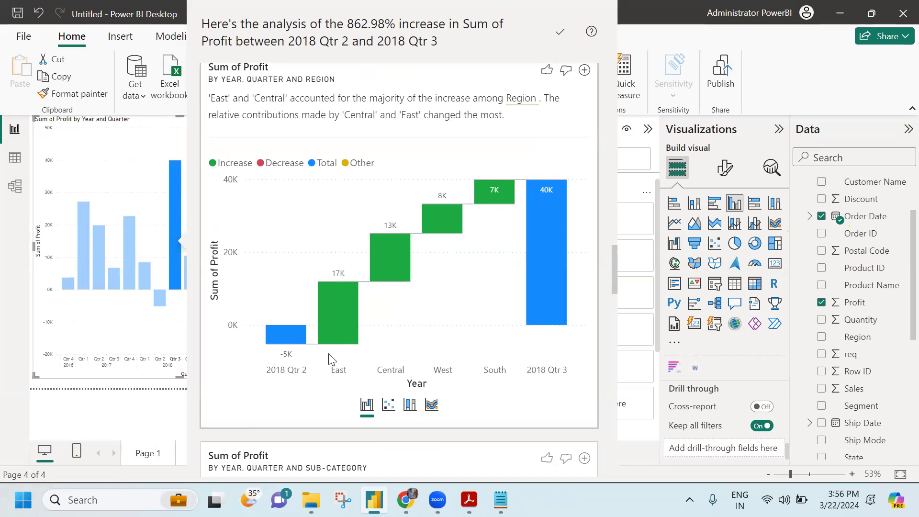
pyautogui.scroll(1, 291, 266)
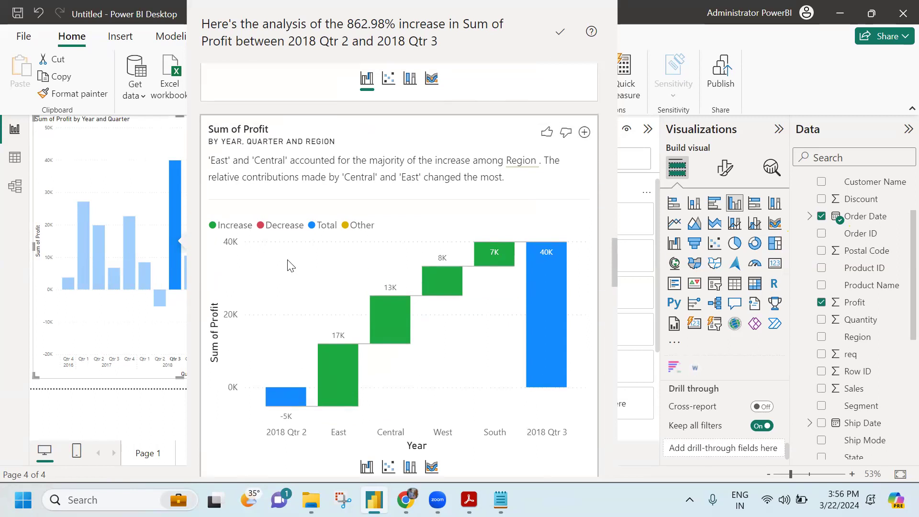
pyautogui.click(584, 133)
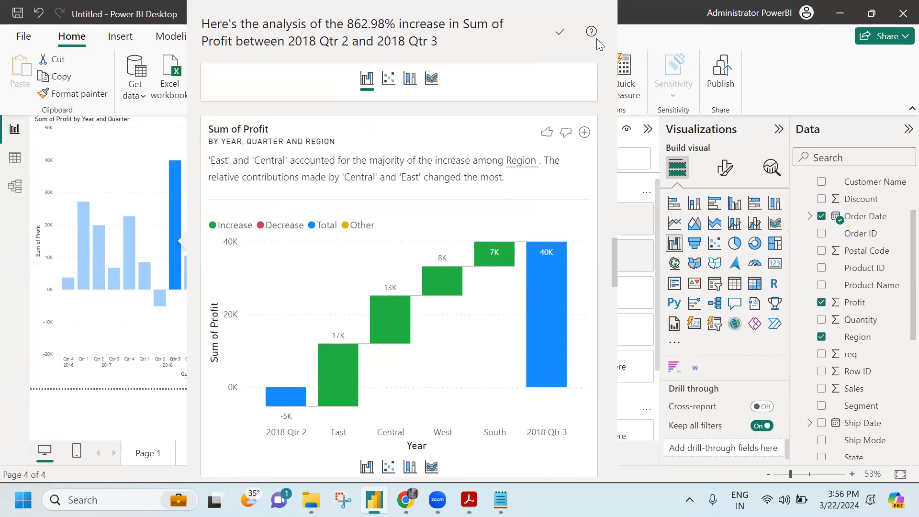
pyautogui.click(640, 31)
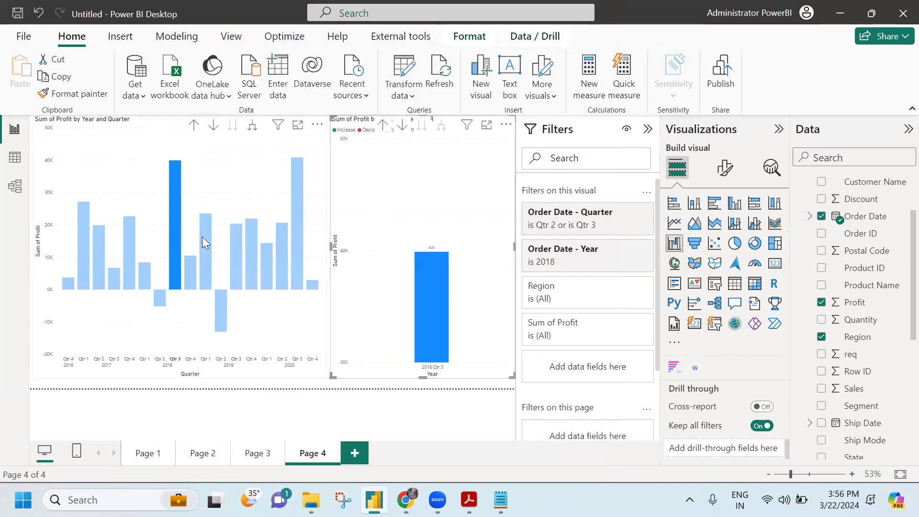
pyautogui.click(297, 383)
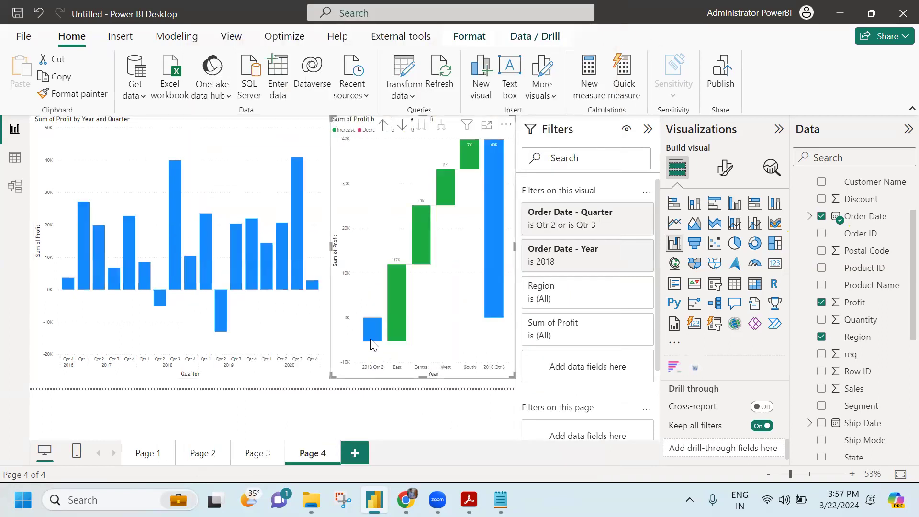
pyautogui.moveTo(372, 344)
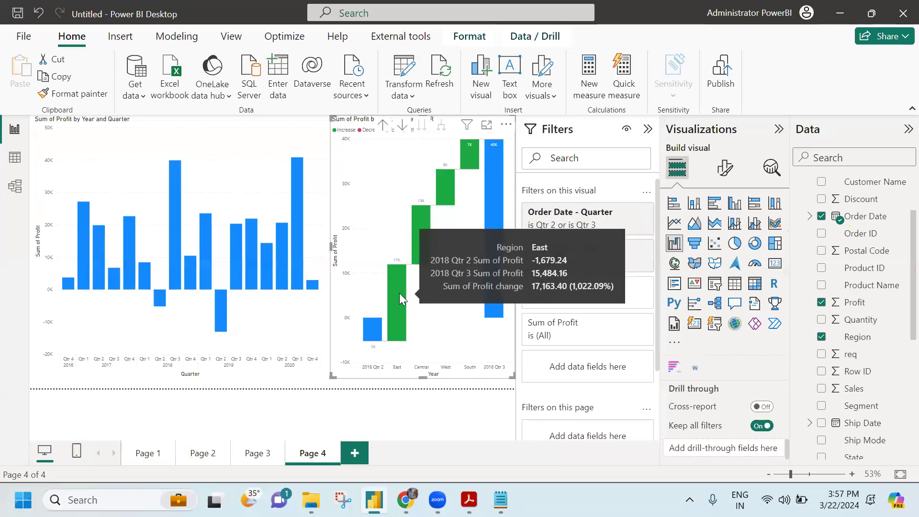
# Switch to the PowerPoint Presentation PDF in Adobe Acrobat and select the Why Power BI bullet about the large developer community.
pyautogui.moveTo(469, 500)
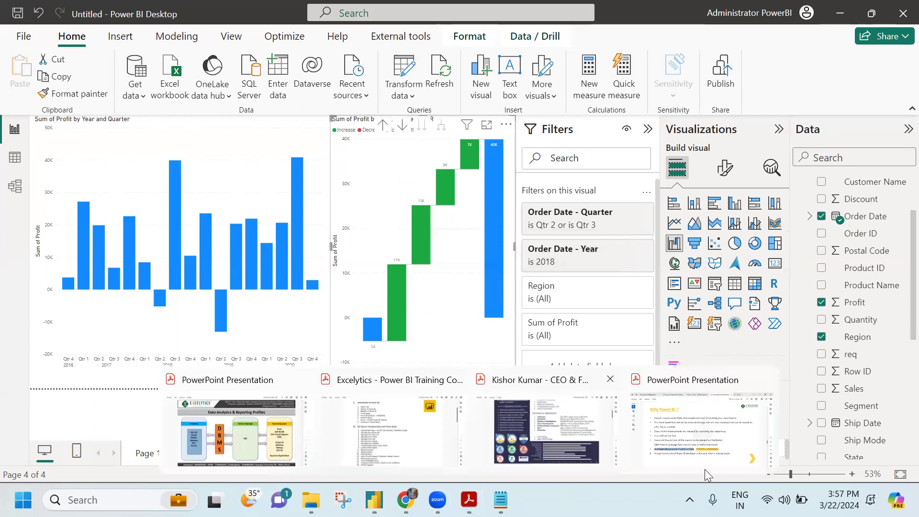
pyautogui.click(688, 440)
pyautogui.click(422, 296)
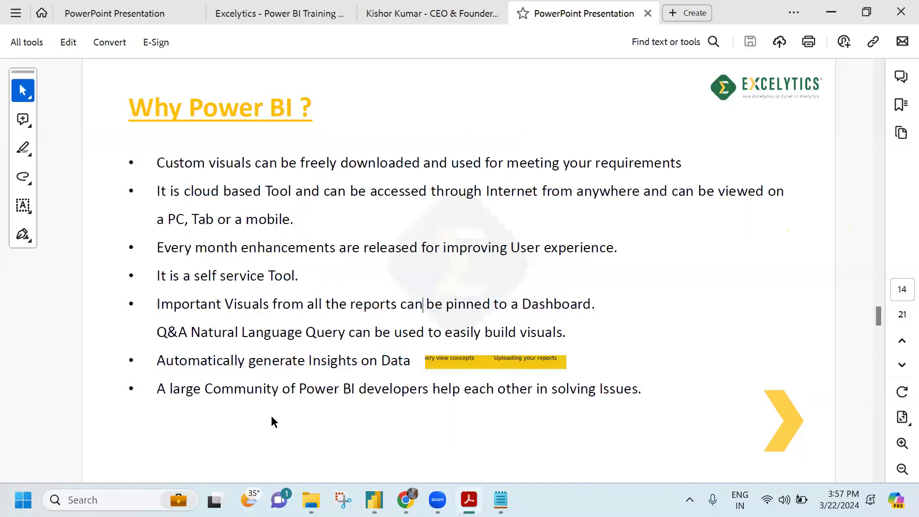
pyautogui.moveTo(157, 389); pyautogui.dragTo(622, 399)
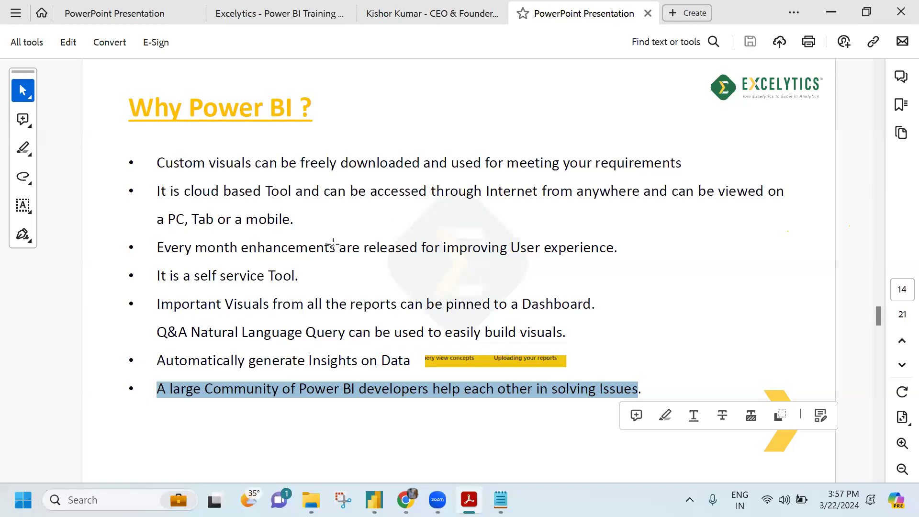
# Go to the Where Do I Get Power BI slide, open Microsoft Store, and find the Power BI Desktop app page.
pyautogui.scroll(-2, 333, 244)
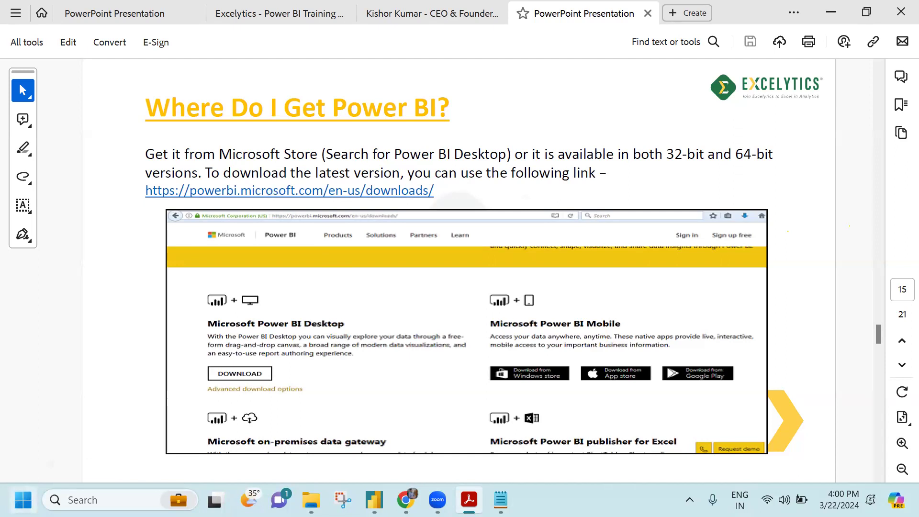
pyautogui.press('super')
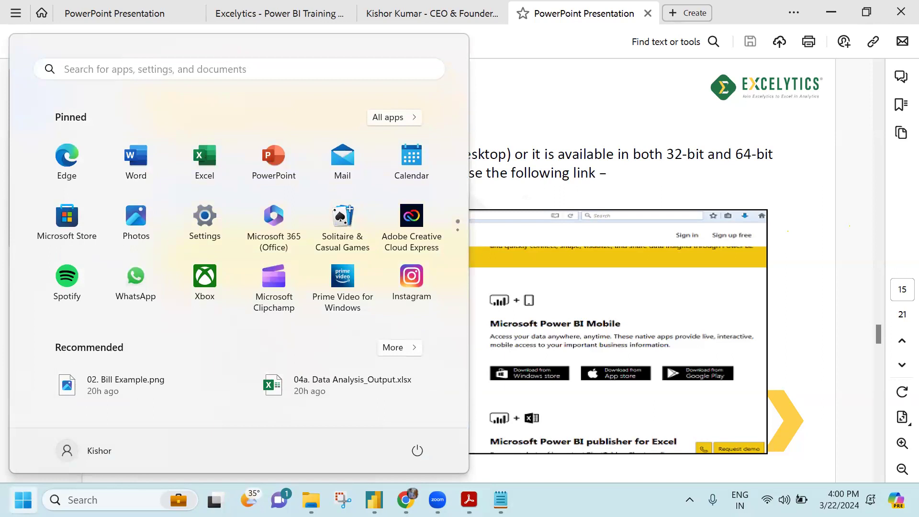
pyautogui.write('store')
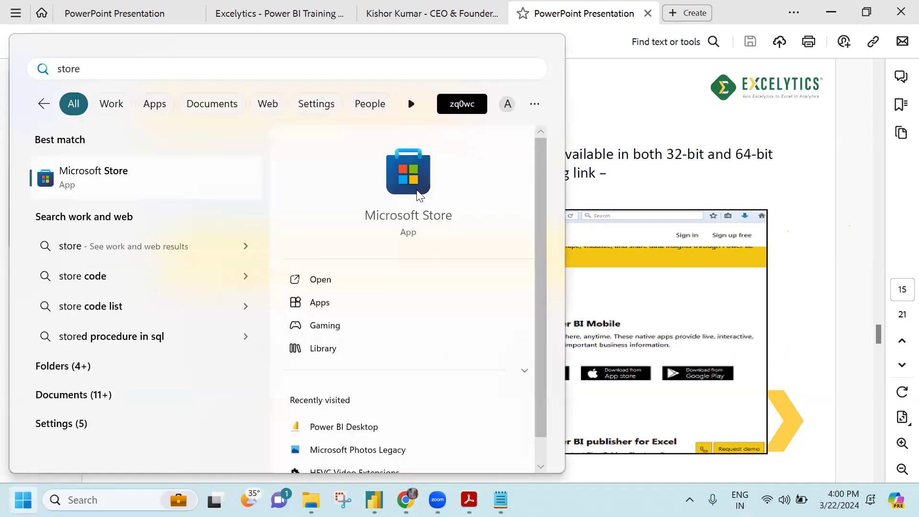
pyautogui.click(423, 220)
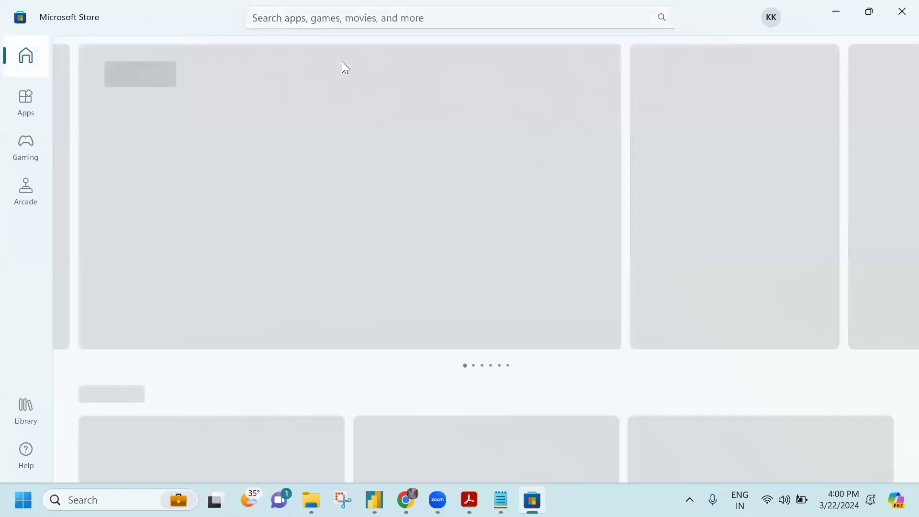
pyautogui.write('power bi desktop')
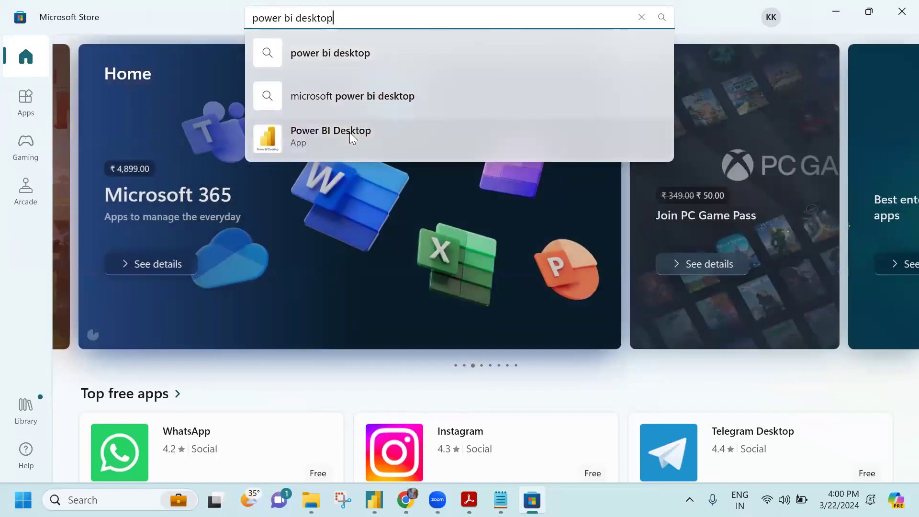
pyautogui.click(349, 139)
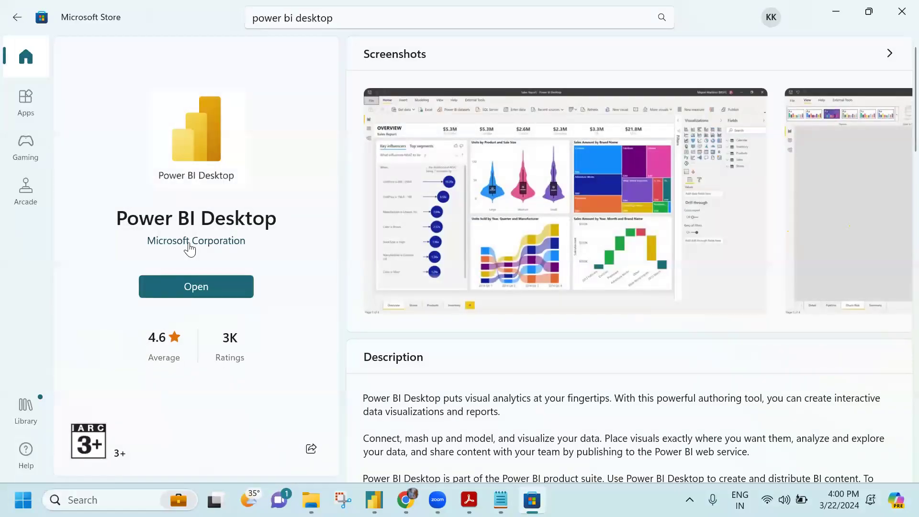
# Check the running processes in Task Manager, select Microsoft.PowerBI.DataMovement.PersonalGateway, and close Task Manager.
pyautogui.moveTo(374, 500)
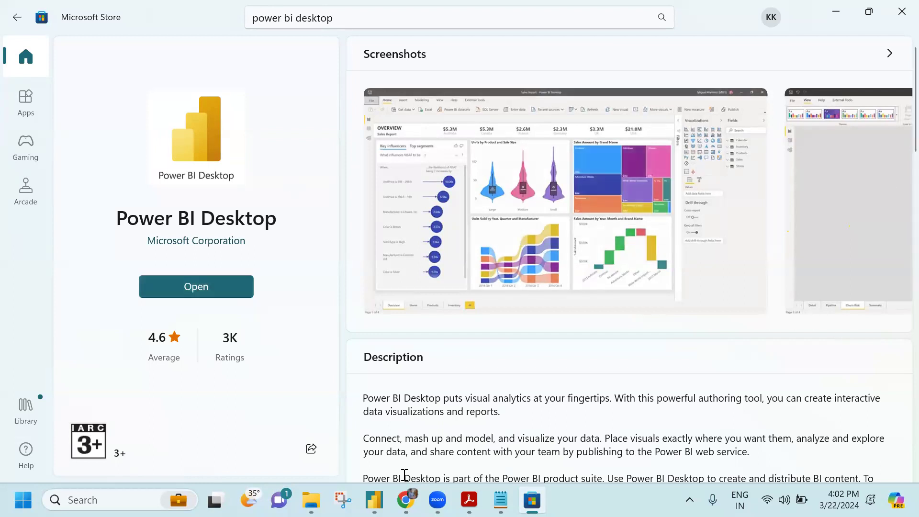
pyautogui.rightClick(599, 500)
pyautogui.click(642, 445)
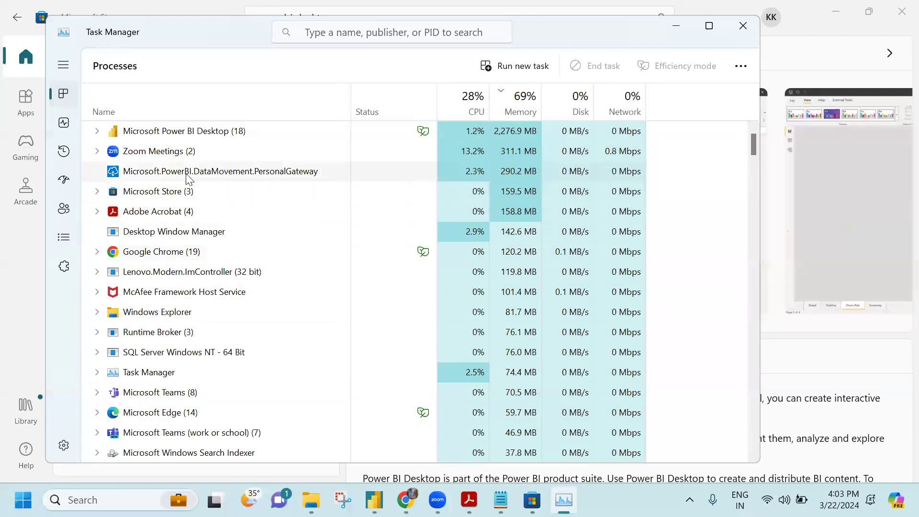
pyautogui.click(264, 178)
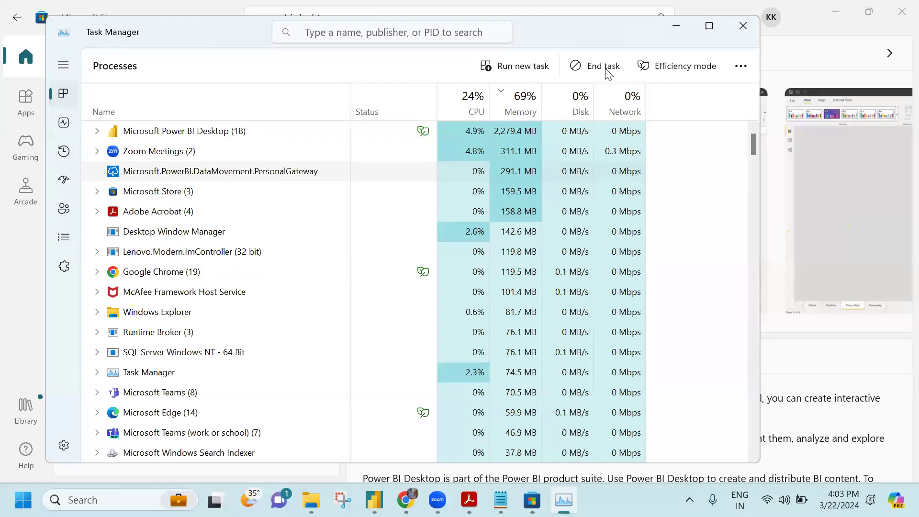
pyautogui.click(733, 19)
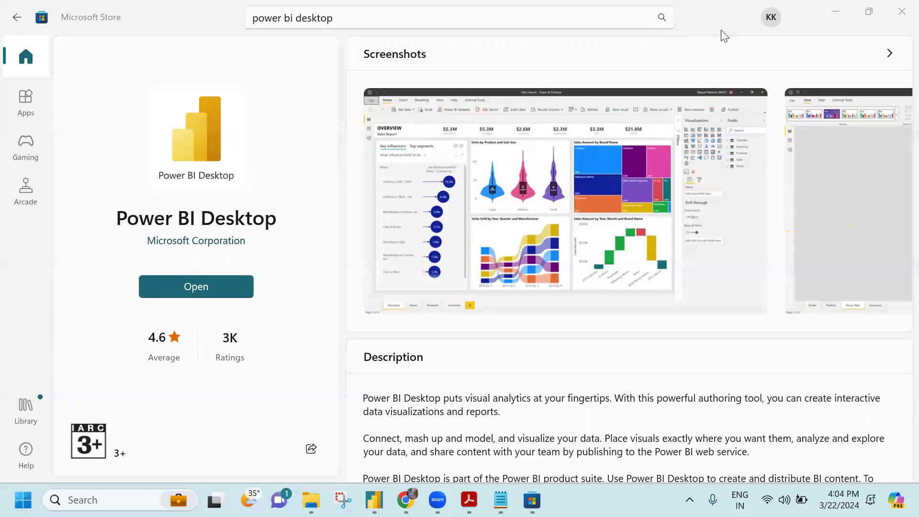
# Close Microsoft Store and go through the slides on basic Power BI building steps and Get Data to Relationships between Data.
pyautogui.click(902, 11)
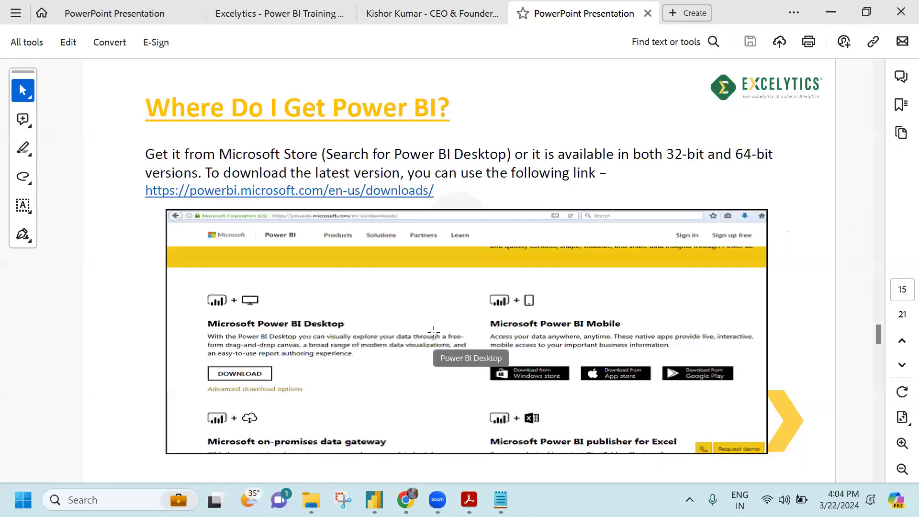
pyautogui.scroll(-3, 434, 331)
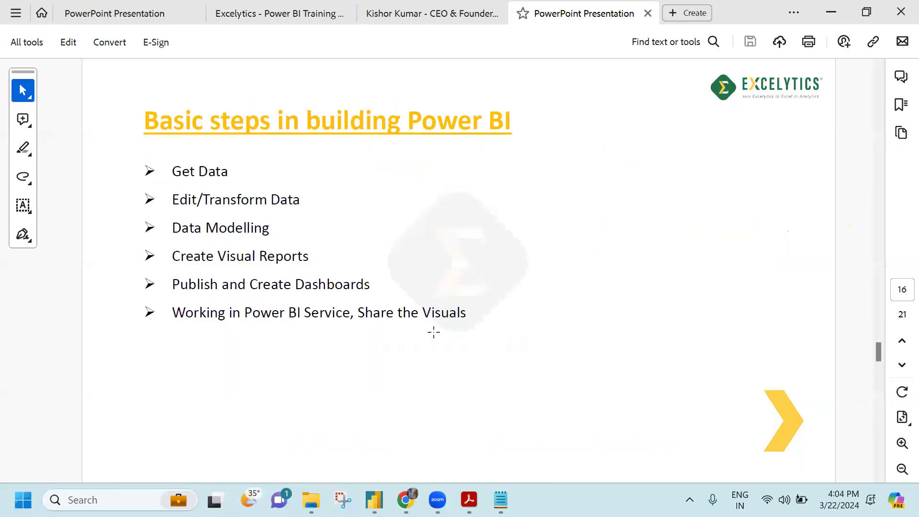
pyautogui.scroll(3, 433, 331)
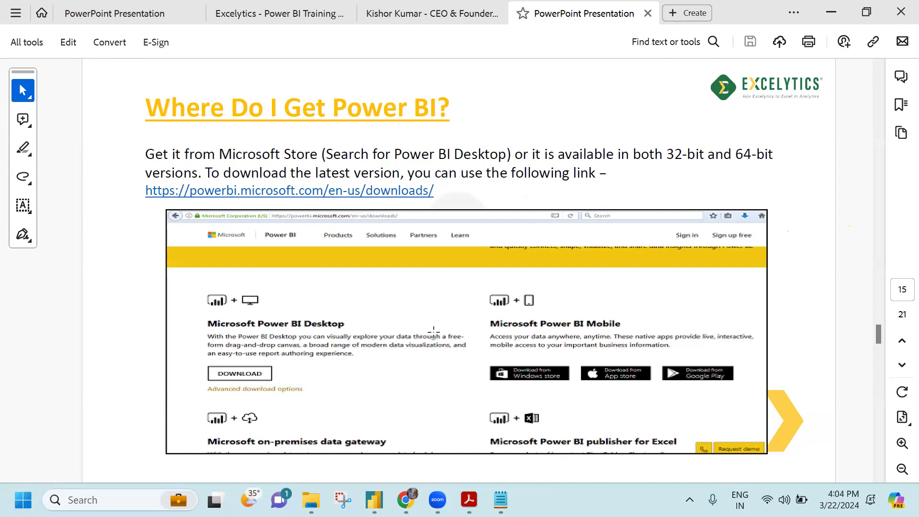
pyautogui.scroll(-1, 468, 354)
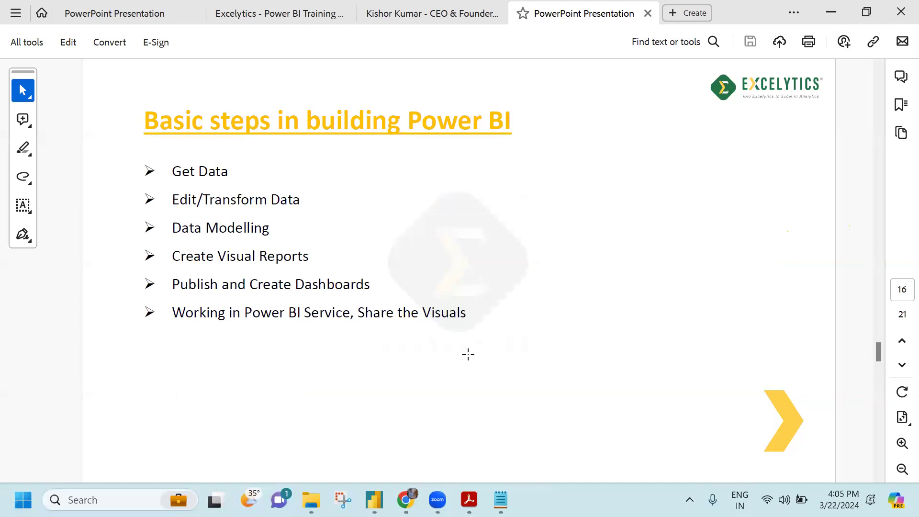
pyautogui.scroll(-2, 468, 354)
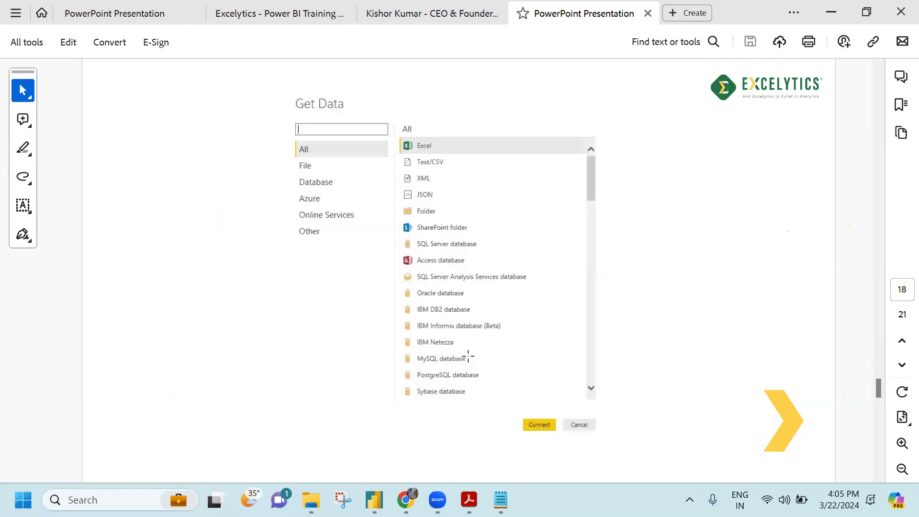
pyautogui.scroll(-1, 468, 355)
pyautogui.scroll(-1, 466, 353)
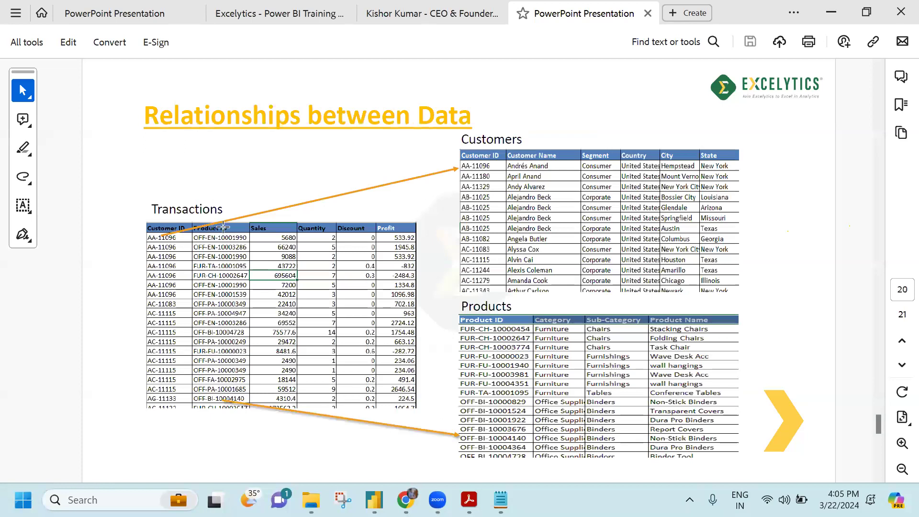